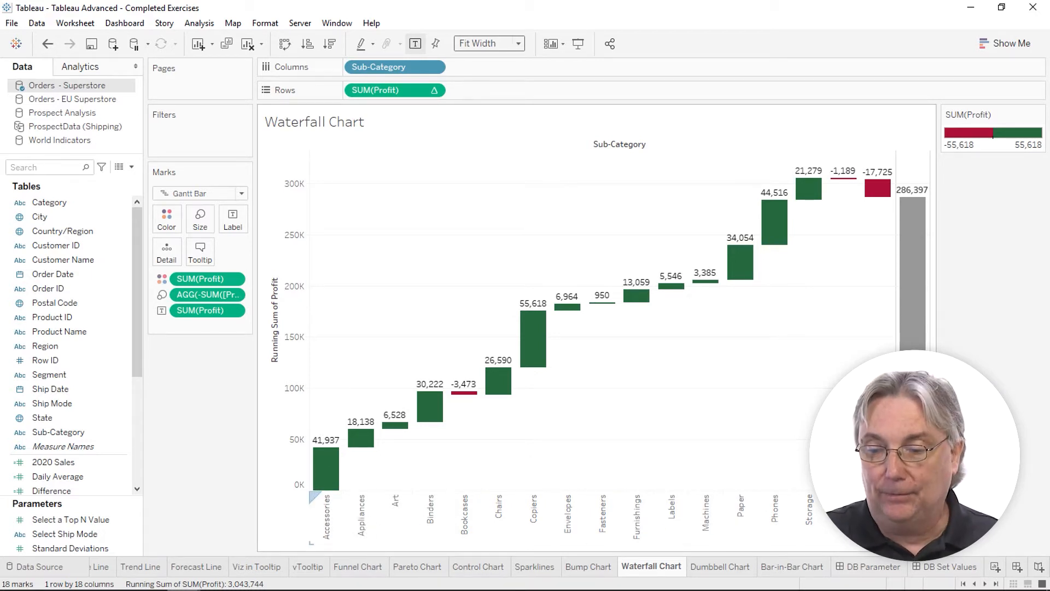
# Inspect the bars of the completed waterfall chart and switch to the empty Waterfall Chart sheet in the Tableau Advanced - Starter workbook.
pyautogui.moveTo(333, 475)
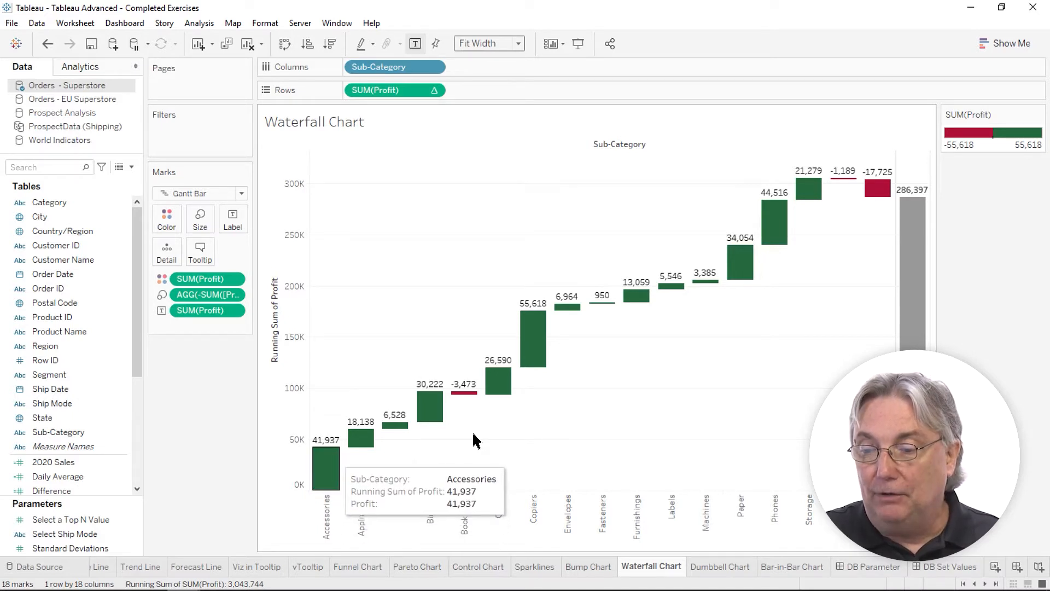
pyautogui.moveTo(470, 399)
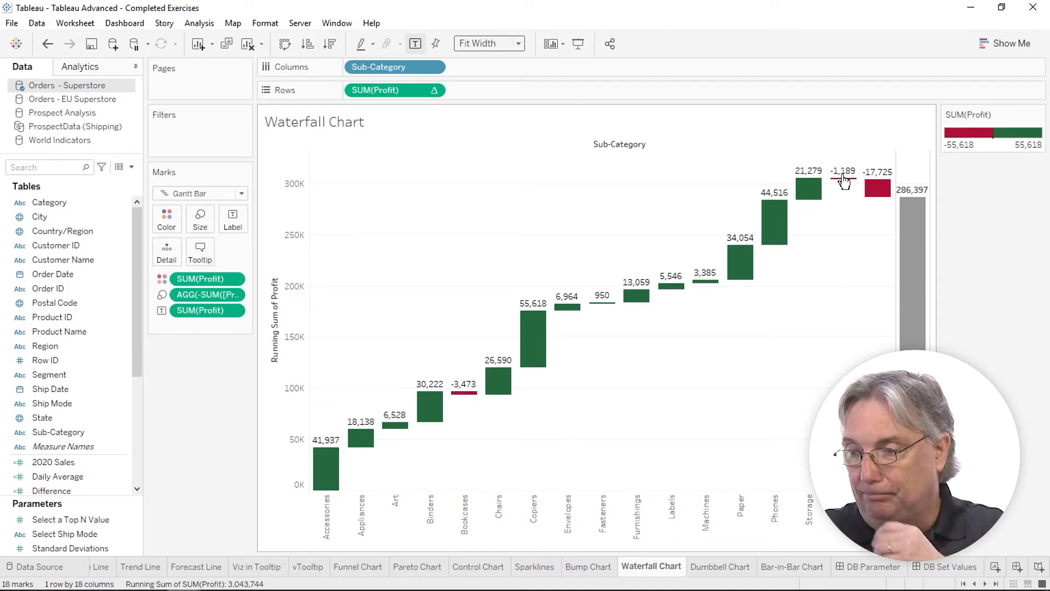
pyautogui.moveTo(871, 194)
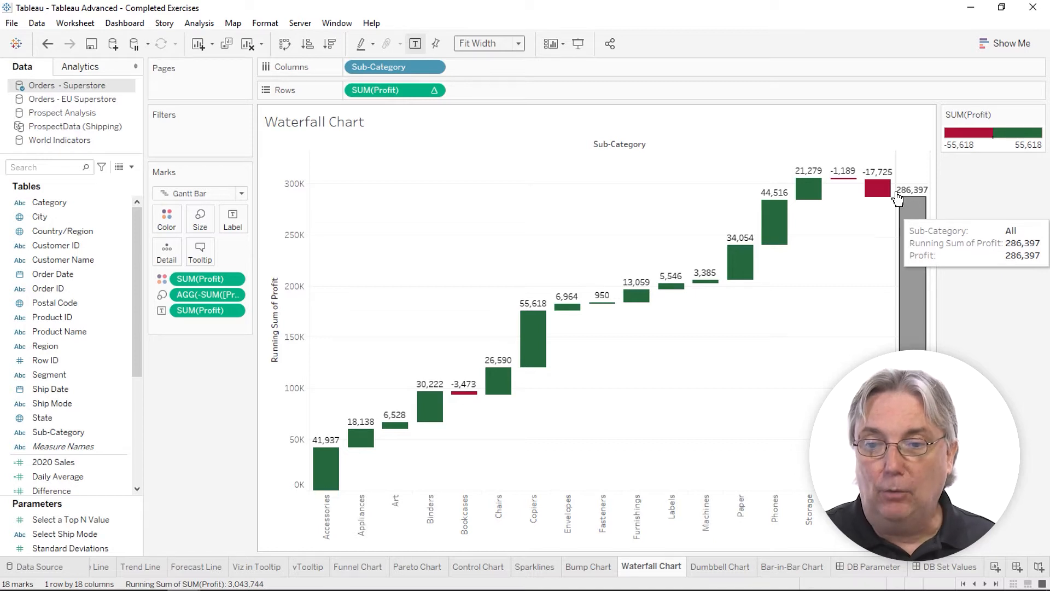
pyautogui.click(971, 9)
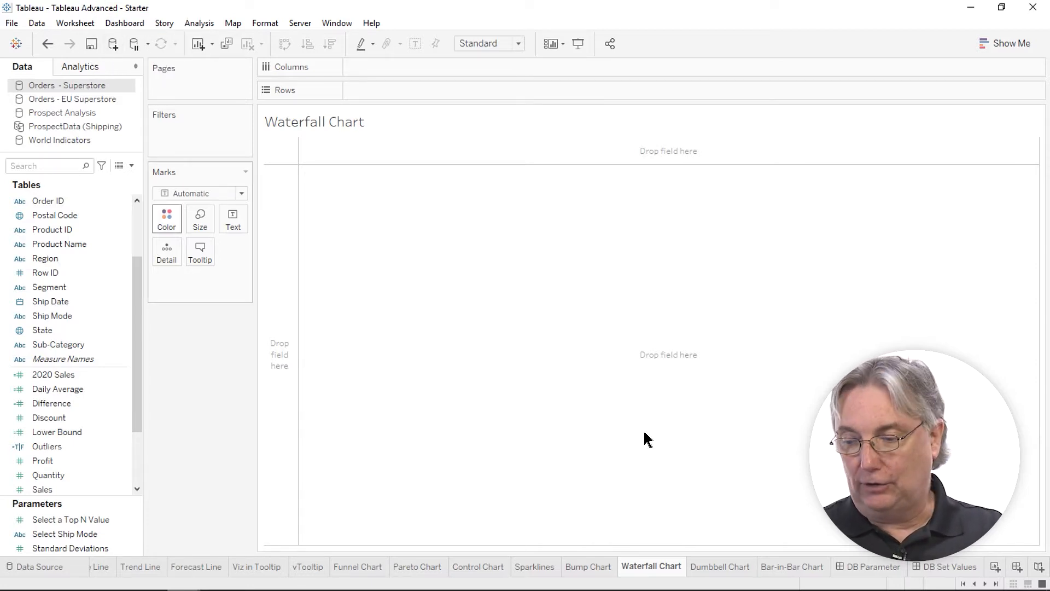
pyautogui.click(646, 579)
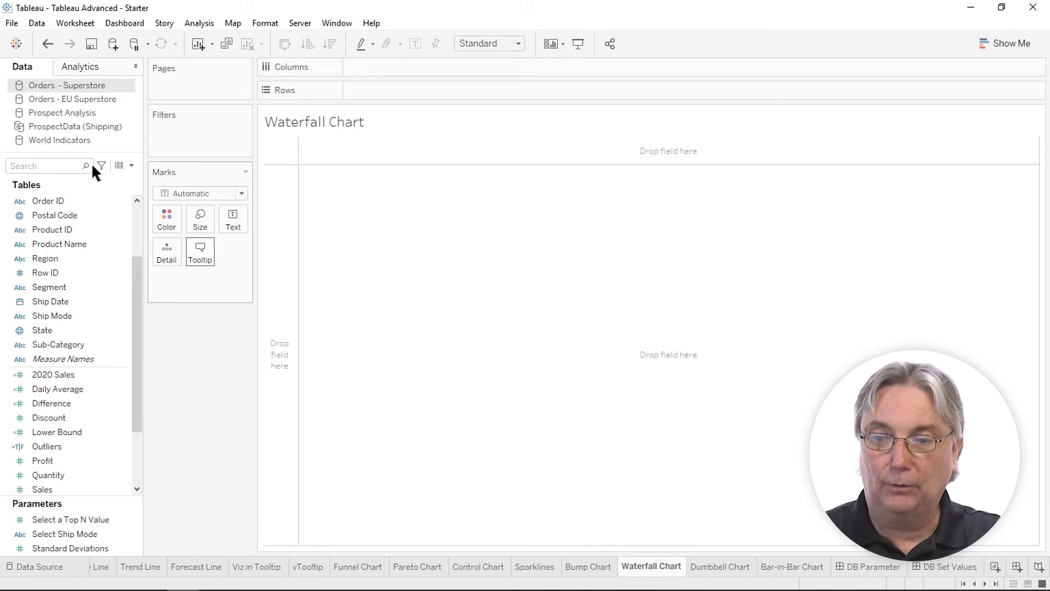
# Build a bar chart from Orders - Superstore with Profit on Rows and Sub-Category on Columns.
pyautogui.click(66, 92)
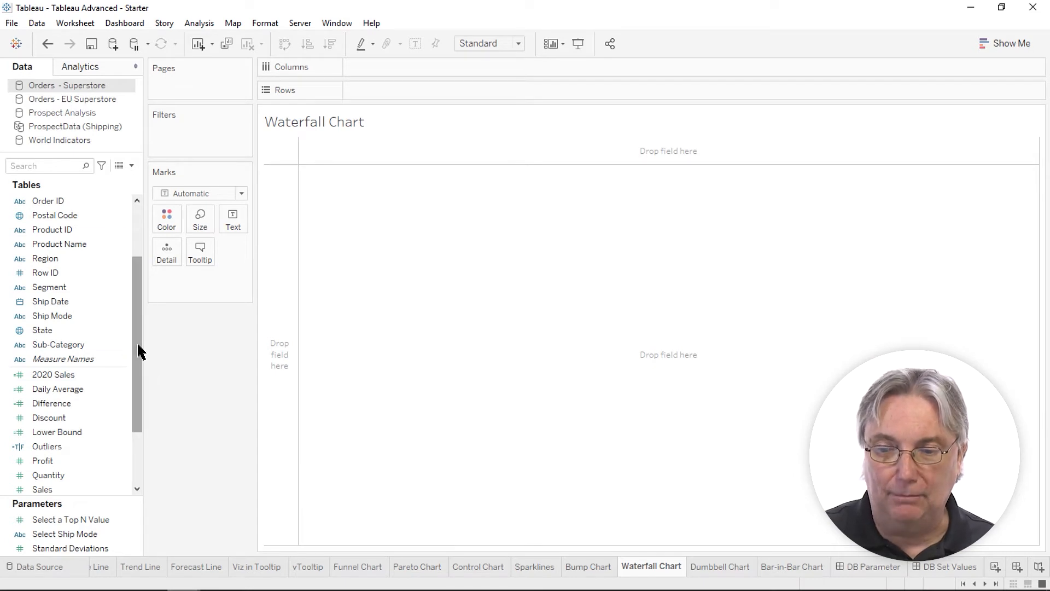
pyautogui.moveTo(135, 358); pyautogui.dragTo(129, 389)
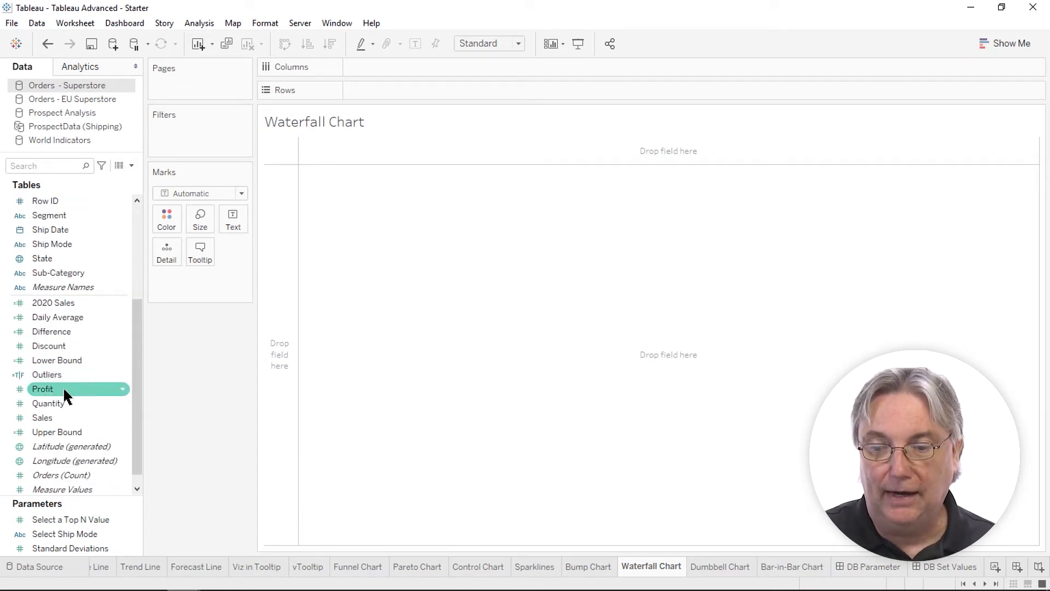
pyautogui.moveTo(64, 396)
pyautogui.mouseDown()
pyautogui.moveTo(272, 244)
pyautogui.moveTo(373, 85)
pyautogui.moveTo(381, 92)
pyautogui.mouseUp()
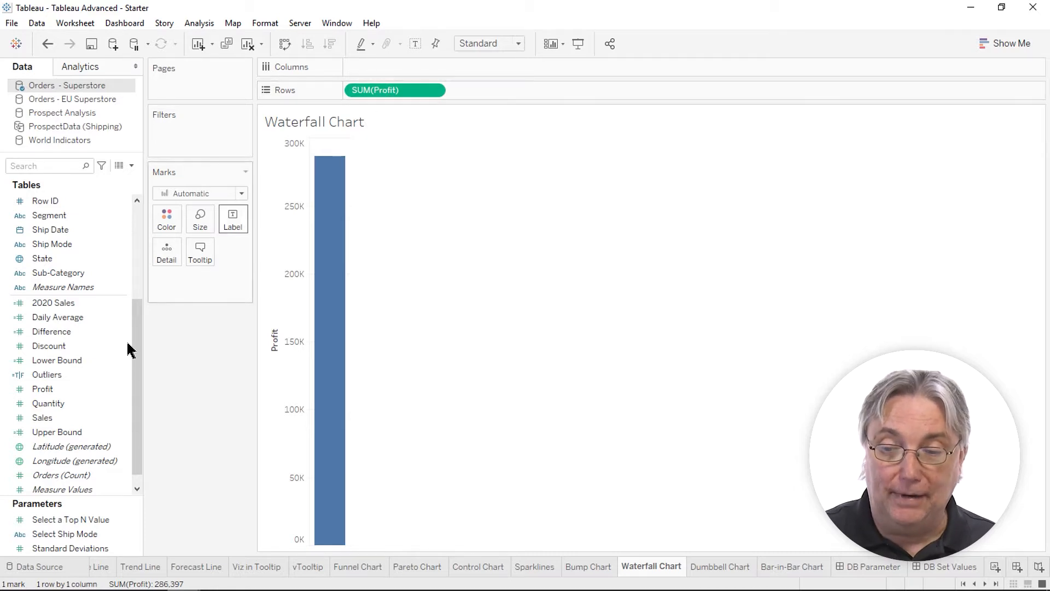
pyautogui.moveTo(136, 350); pyautogui.dragTo(139, 319)
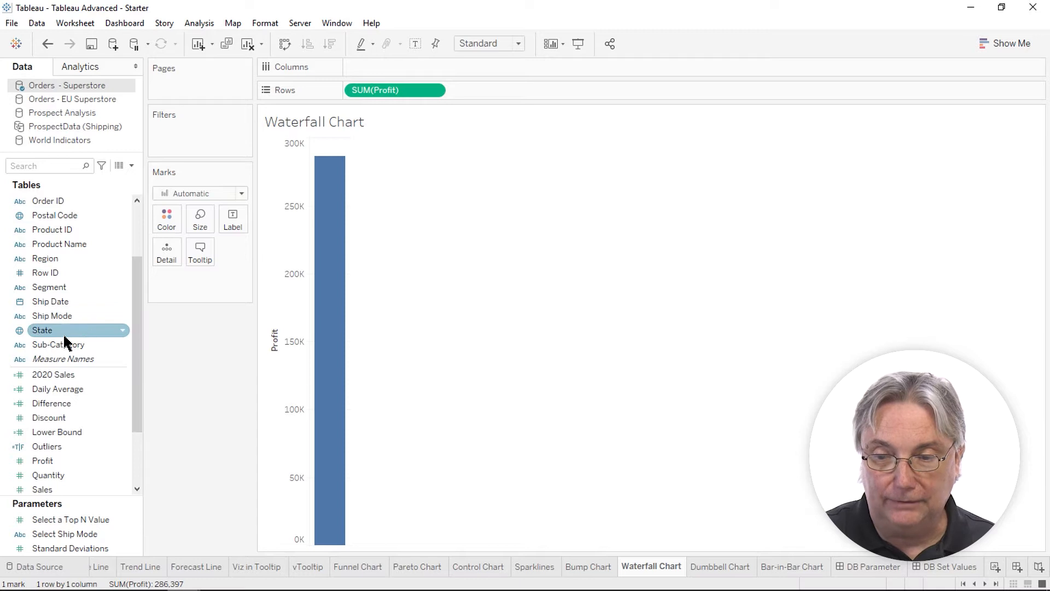
pyautogui.moveTo(41, 346)
pyautogui.mouseDown()
pyautogui.moveTo(159, 322)
pyautogui.moveTo(355, 129)
pyautogui.moveTo(388, 64)
pyautogui.mouseUp()
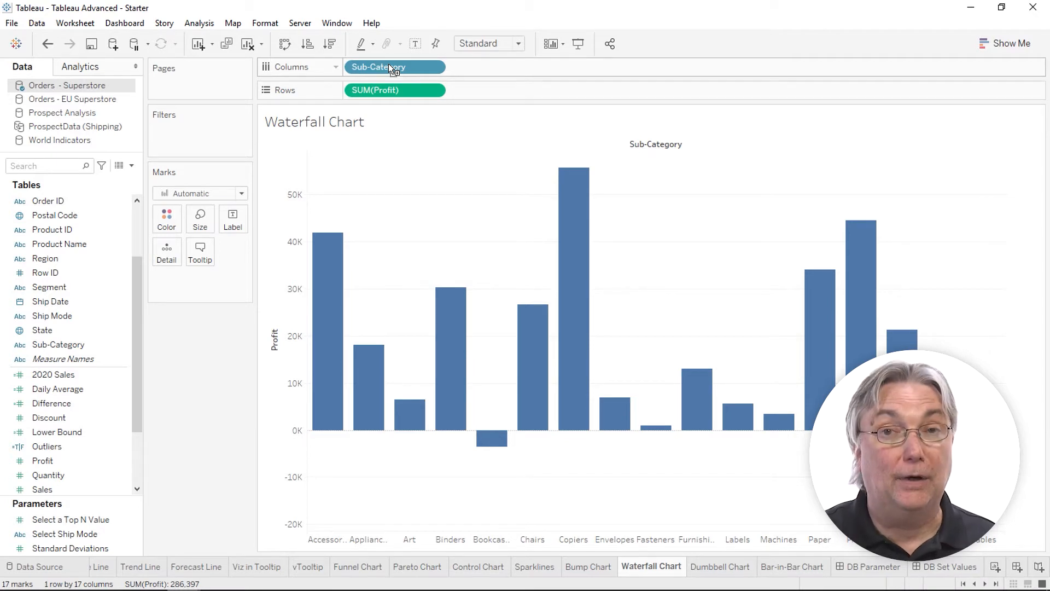
# Add row grand totals to the profit by sub-category chart.
pyautogui.click(90, 70)
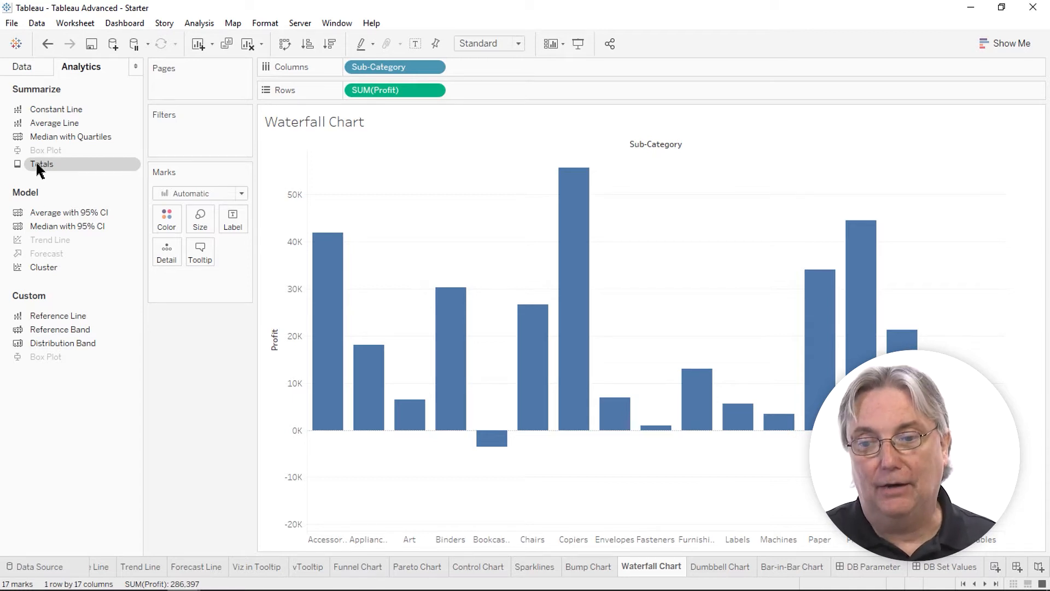
pyautogui.moveTo(39, 170); pyautogui.dragTo(533, 162)
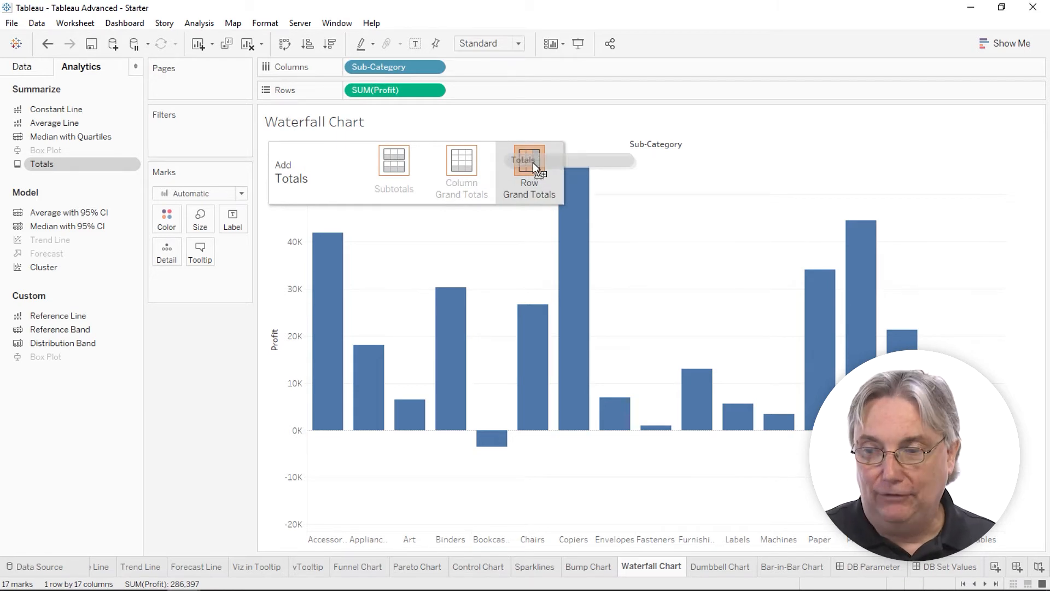
pyautogui.moveTo(533, 162); pyautogui.dragTo(532, 162)
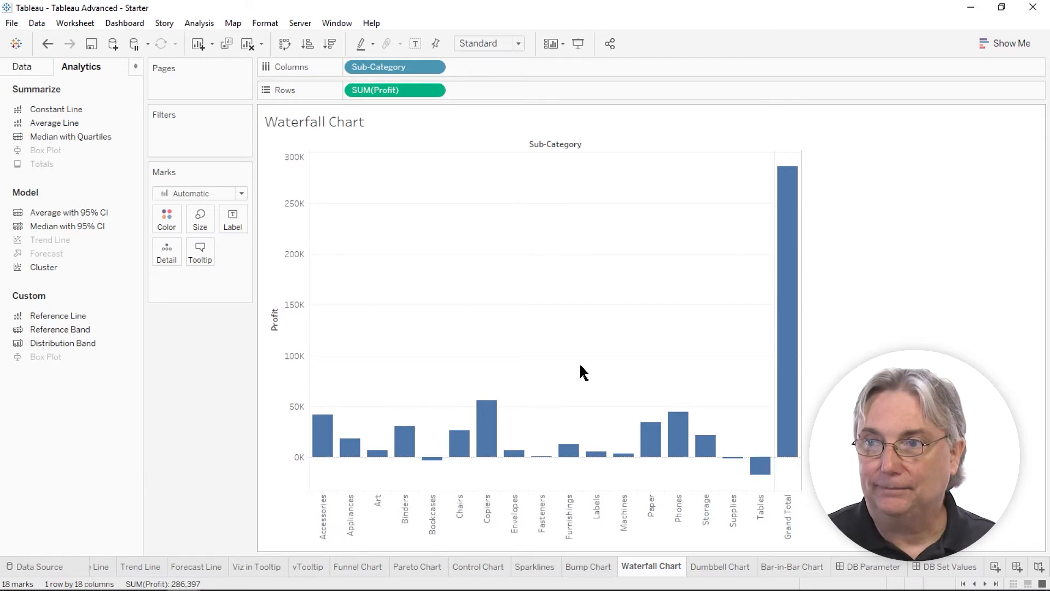
# Apply a Running Total quick table calculation to SUM(Profit) on Rows and change the mark type to Gantt Bar.
pyautogui.click(436, 91)
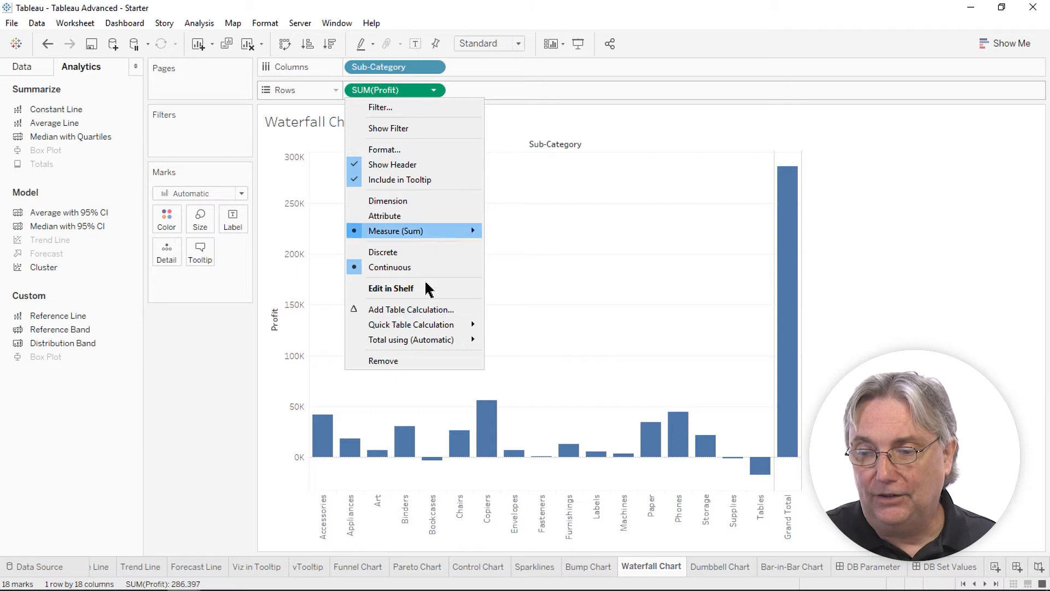
pyautogui.moveTo(417, 328)
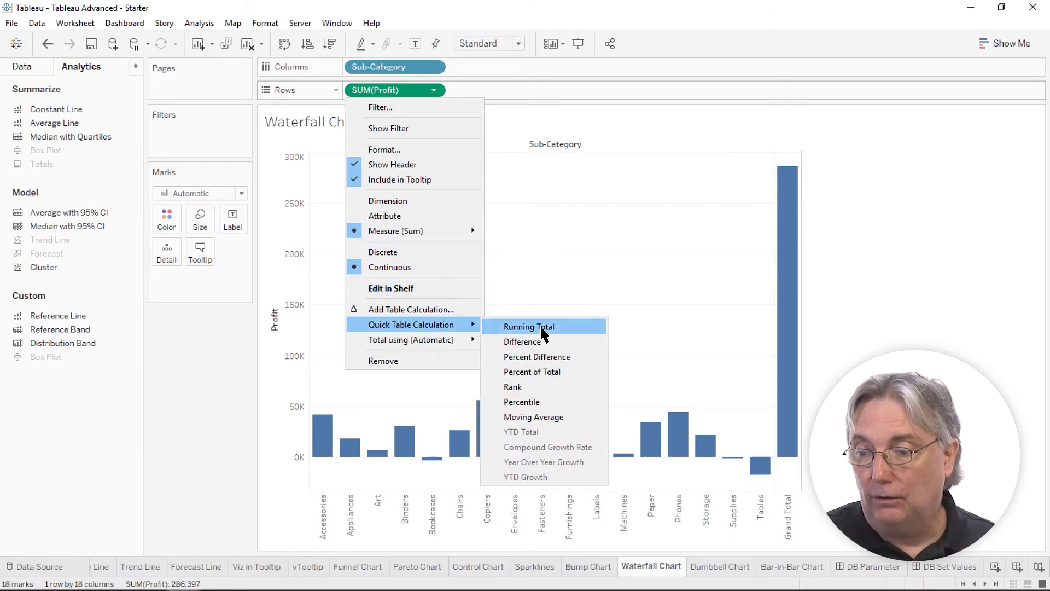
pyautogui.click(558, 328)
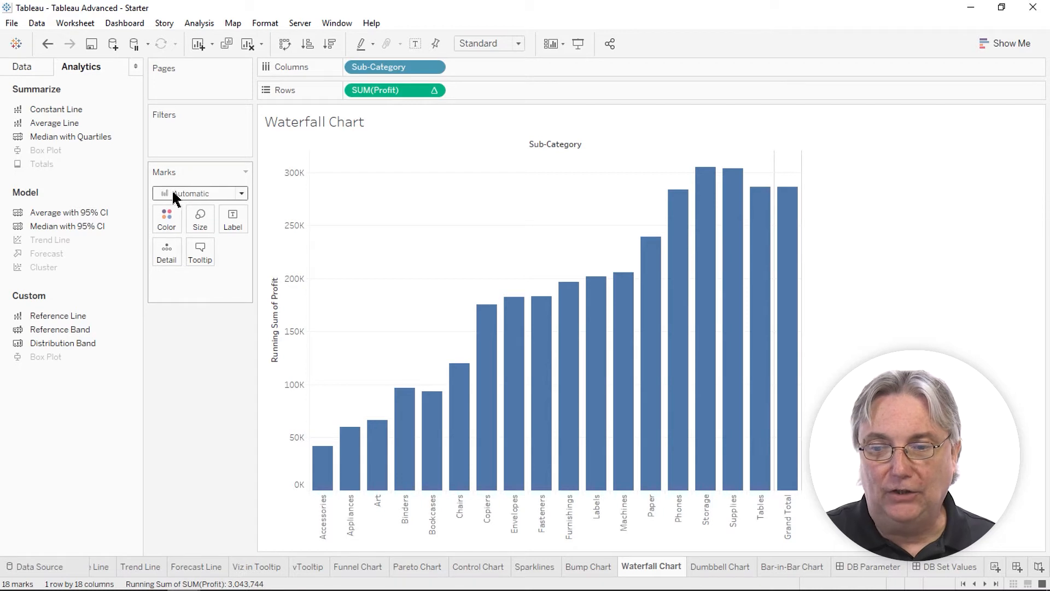
pyautogui.click(204, 195)
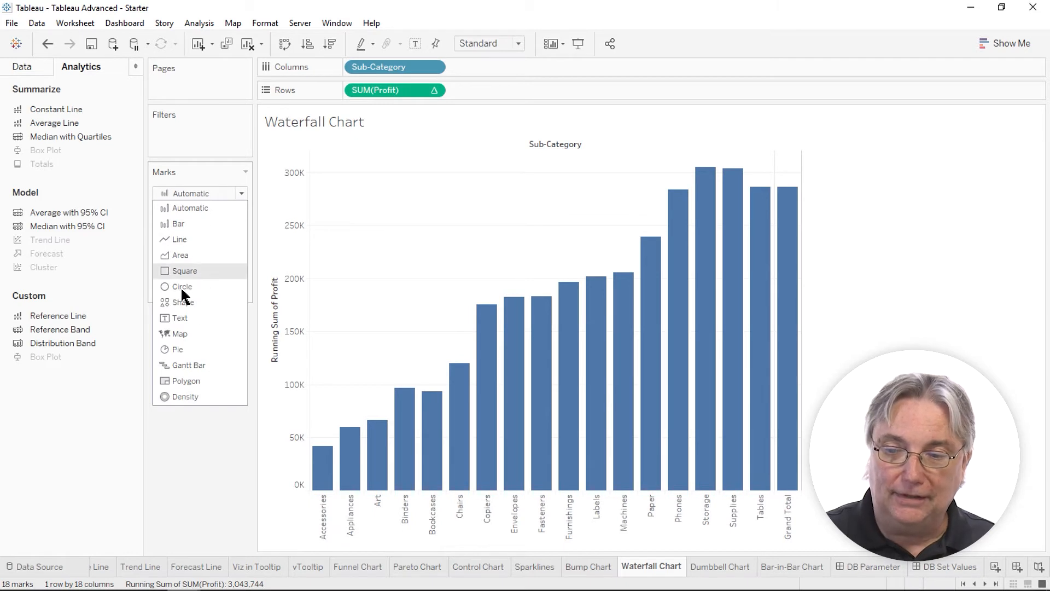
pyautogui.click(200, 367)
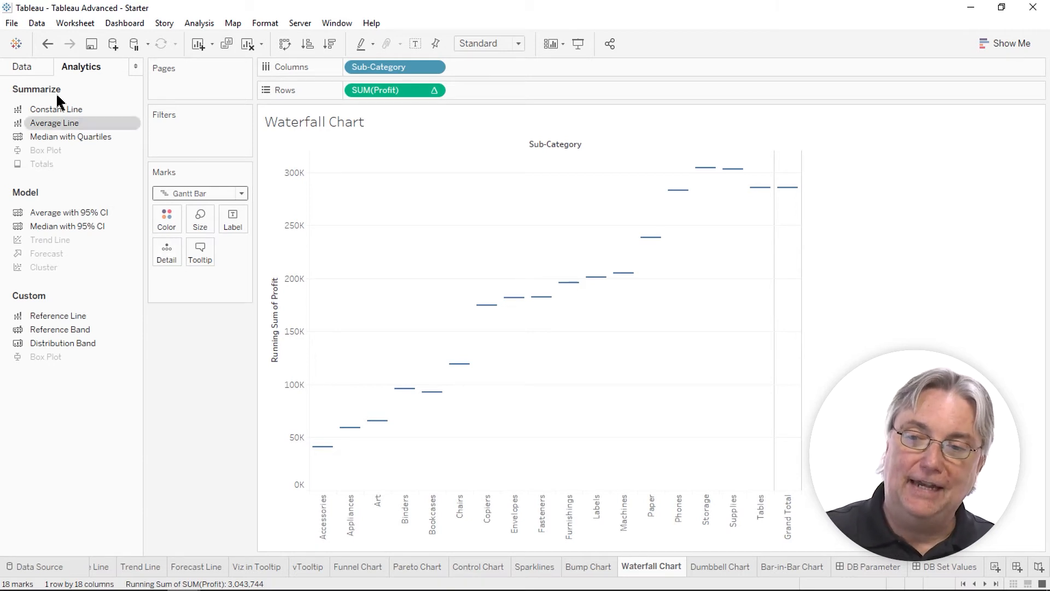
# Size the Gantt bars by Profit and inspect the bars at the end of the chart.
pyautogui.click(35, 71)
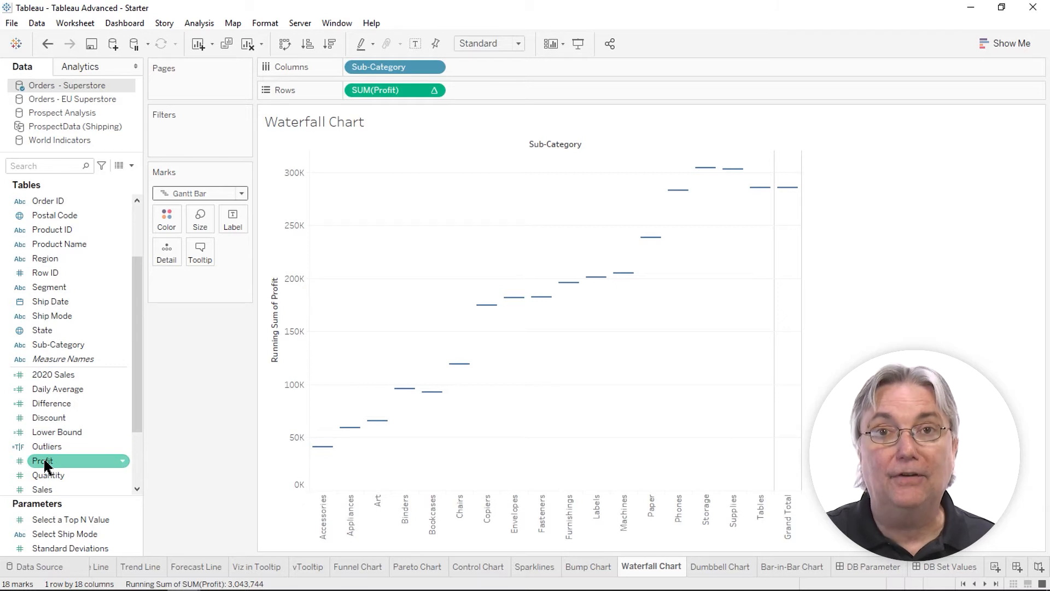
pyautogui.moveTo(66, 468); pyautogui.dragTo(201, 218)
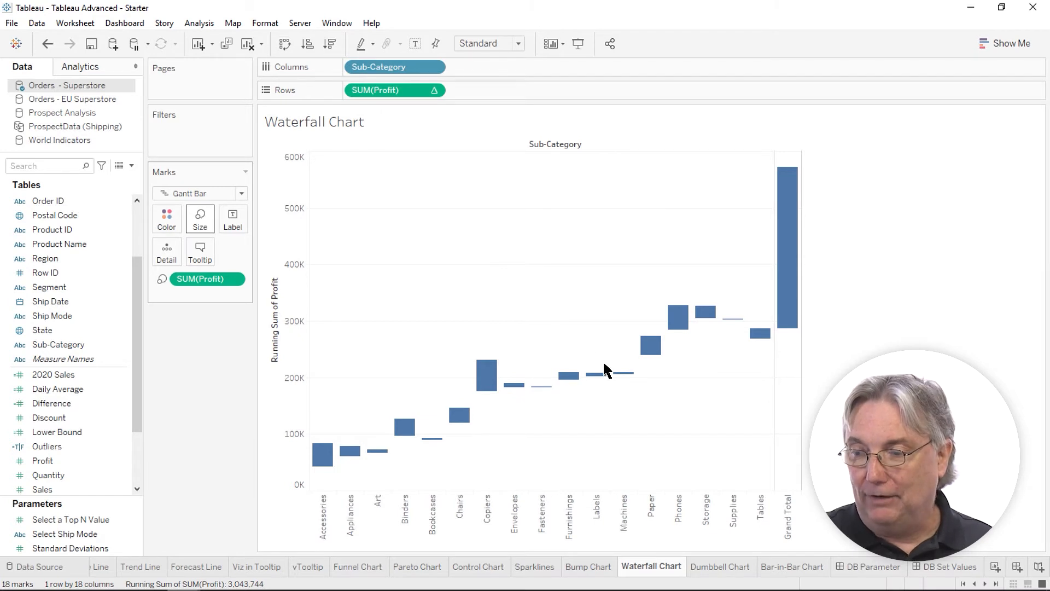
pyautogui.moveTo(788, 197)
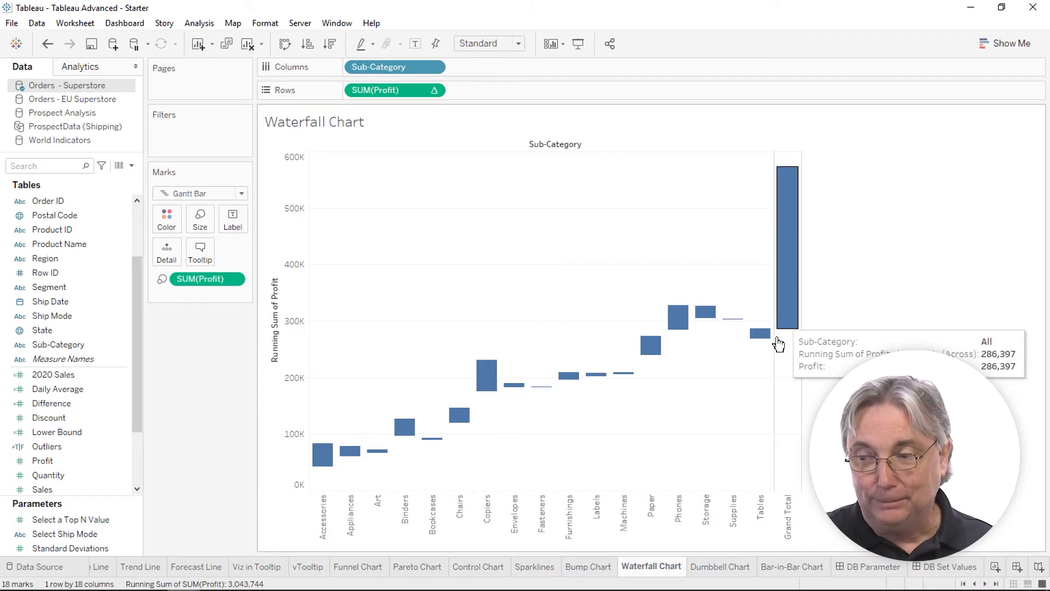
pyautogui.moveTo(758, 344)
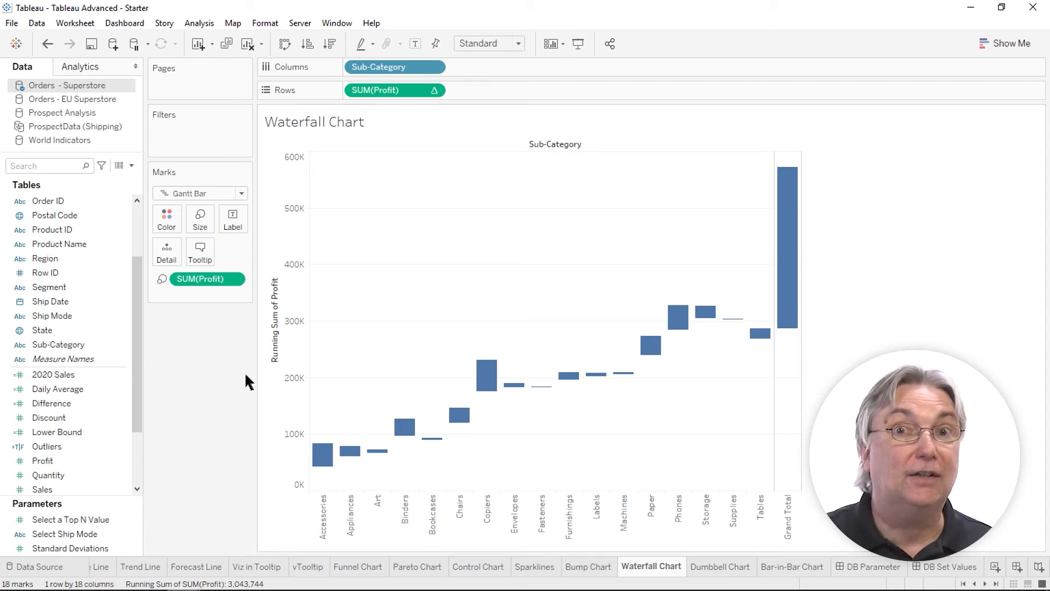
# Edit the Profit expression that sizes the bars to -SUM([Profit]).
pyautogui.doubleClick(194, 281)
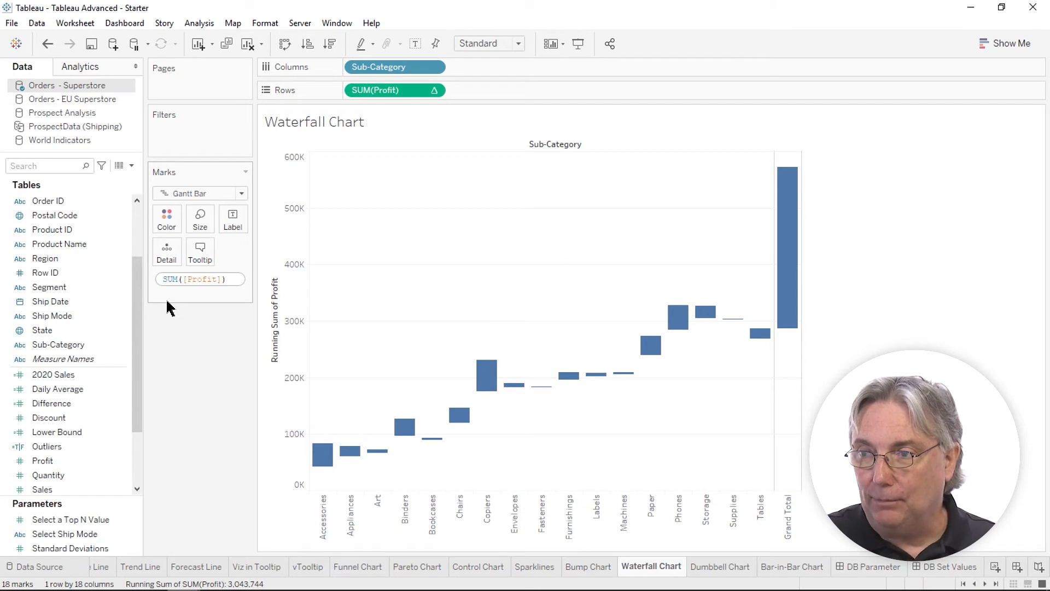
pyautogui.write('-')
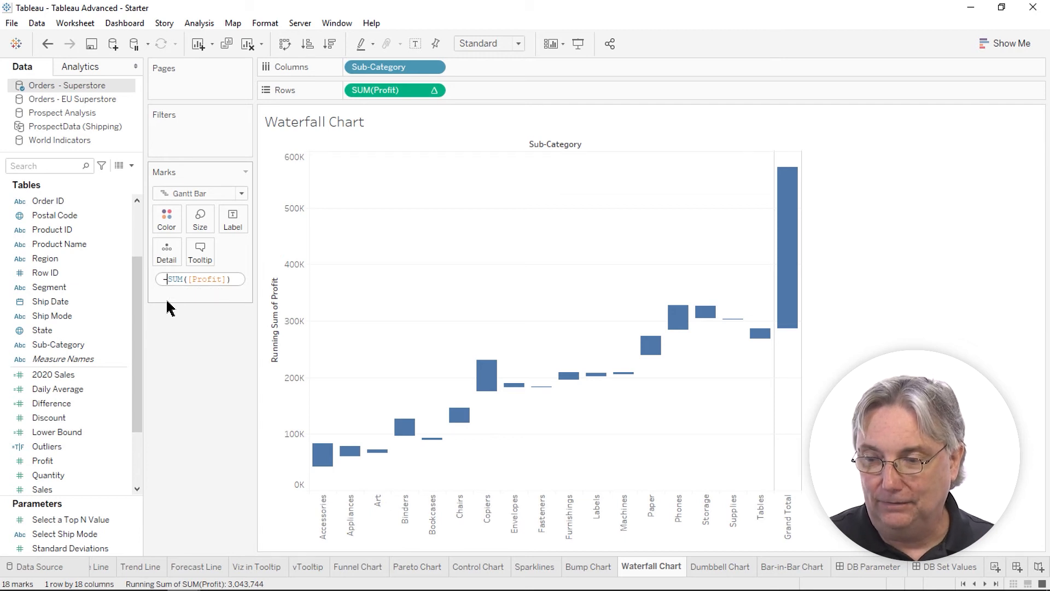
pyautogui.press('Return')
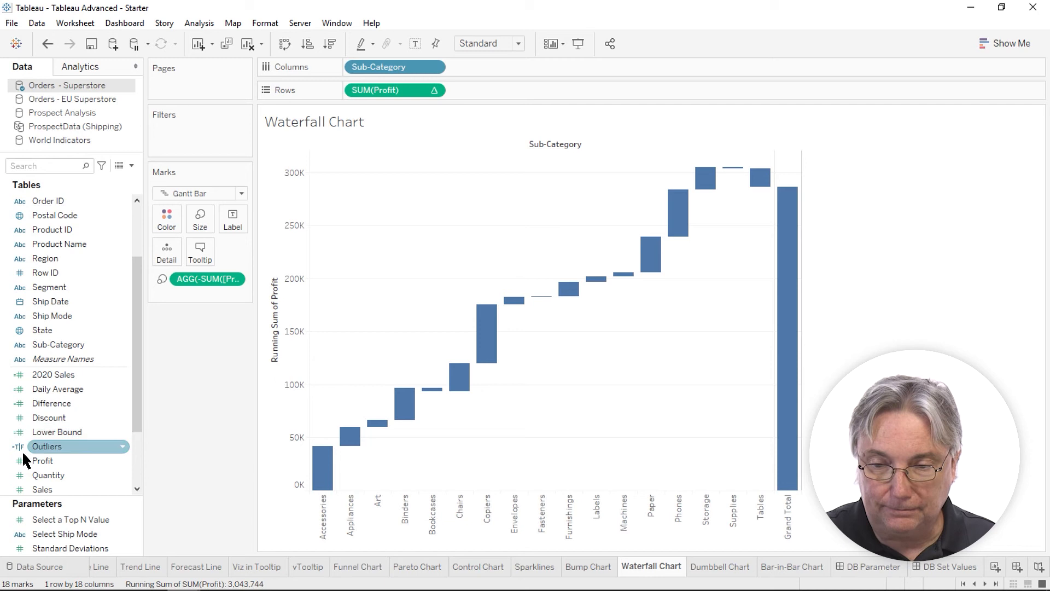
# Color the bars by Profit and label each one with its Profit value.
pyautogui.moveTo(36, 464); pyautogui.dragTo(159, 217)
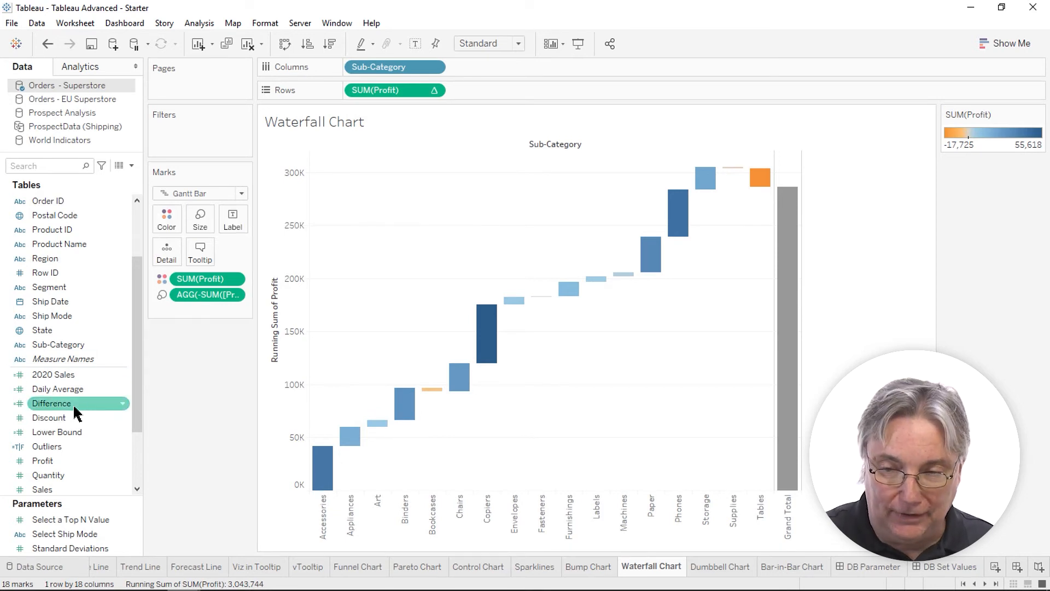
pyautogui.click(70, 467)
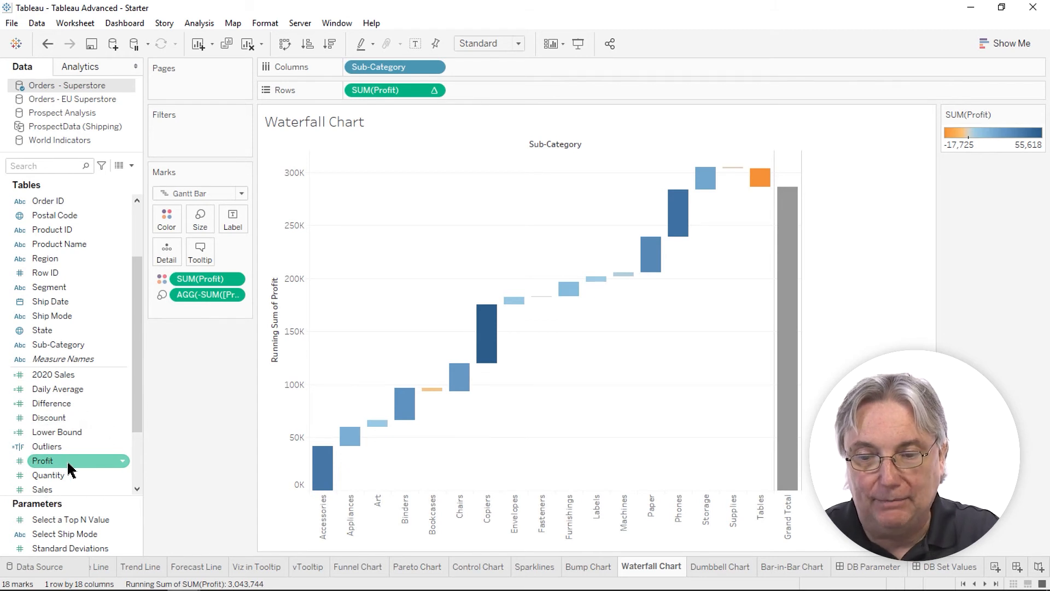
pyautogui.moveTo(70, 467); pyautogui.dragTo(235, 221)
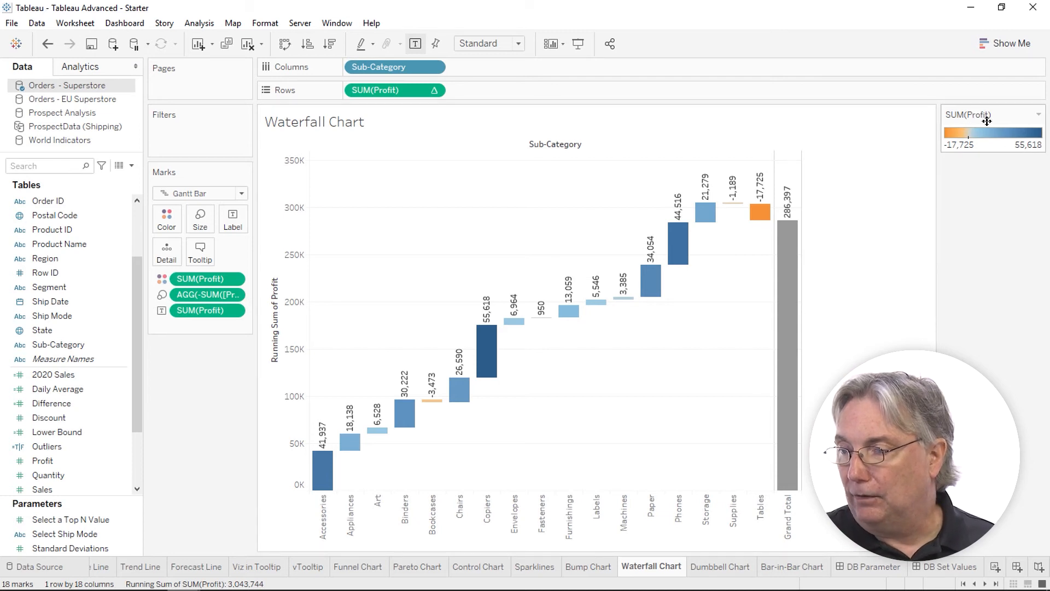
# Set the Profit color scale to the Red-Green Diverging palette with stepped color in 2 steps.
pyautogui.click(1039, 115)
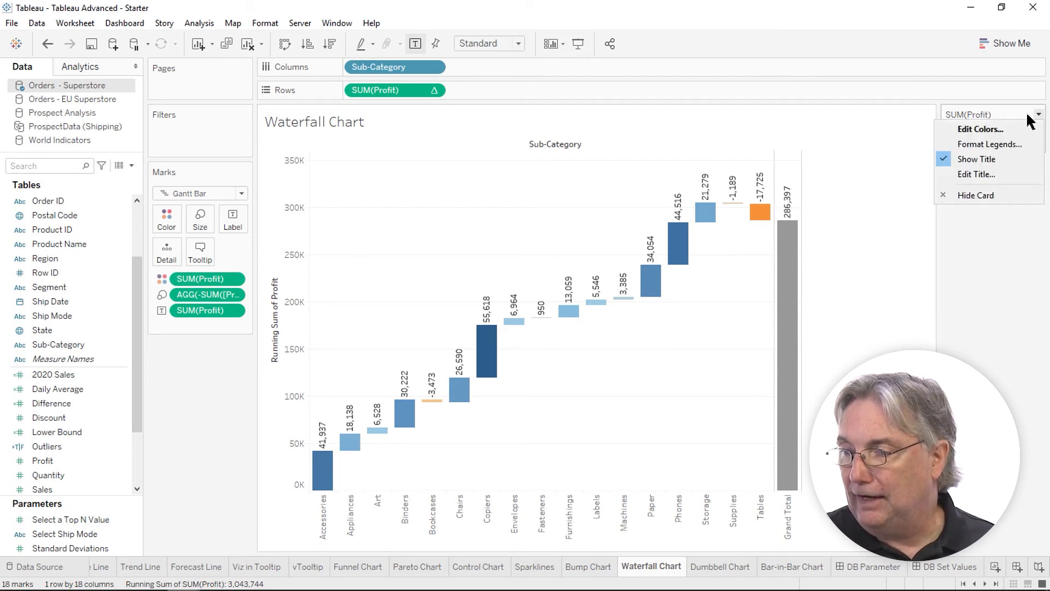
pyautogui.click(995, 132)
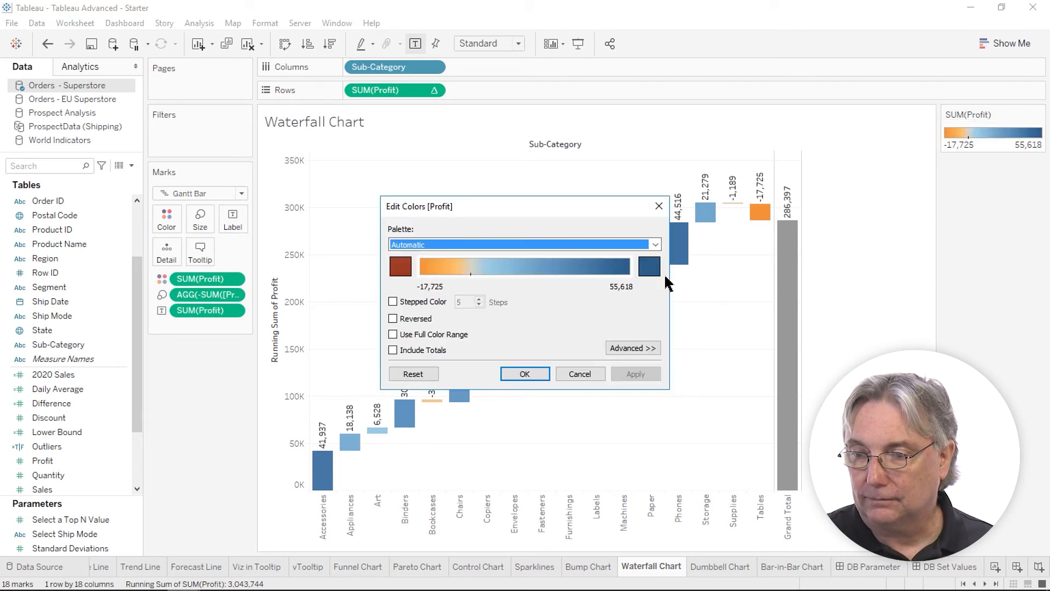
pyautogui.click(510, 245)
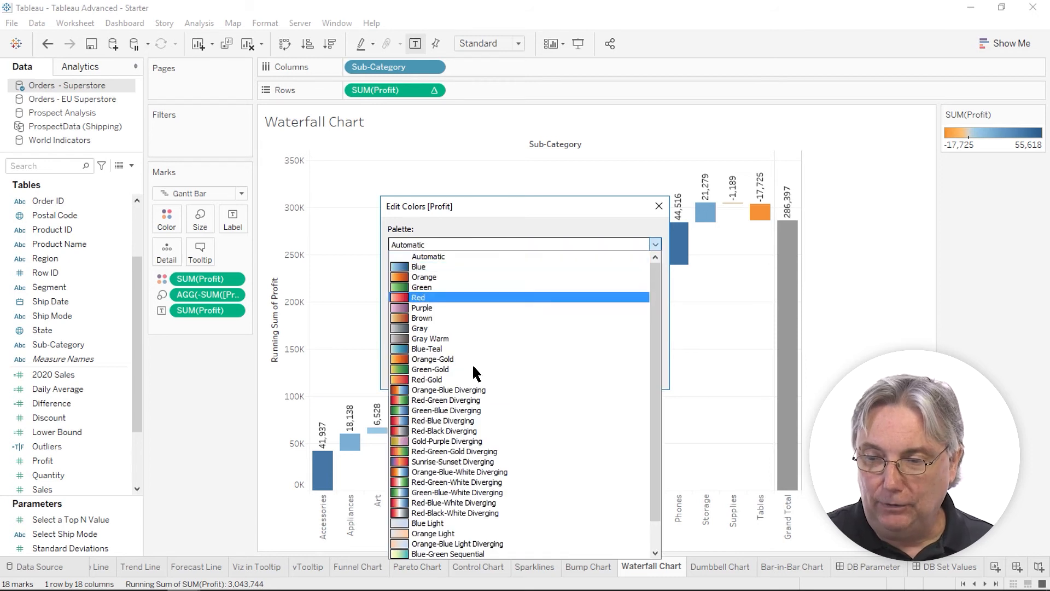
pyautogui.click(462, 409)
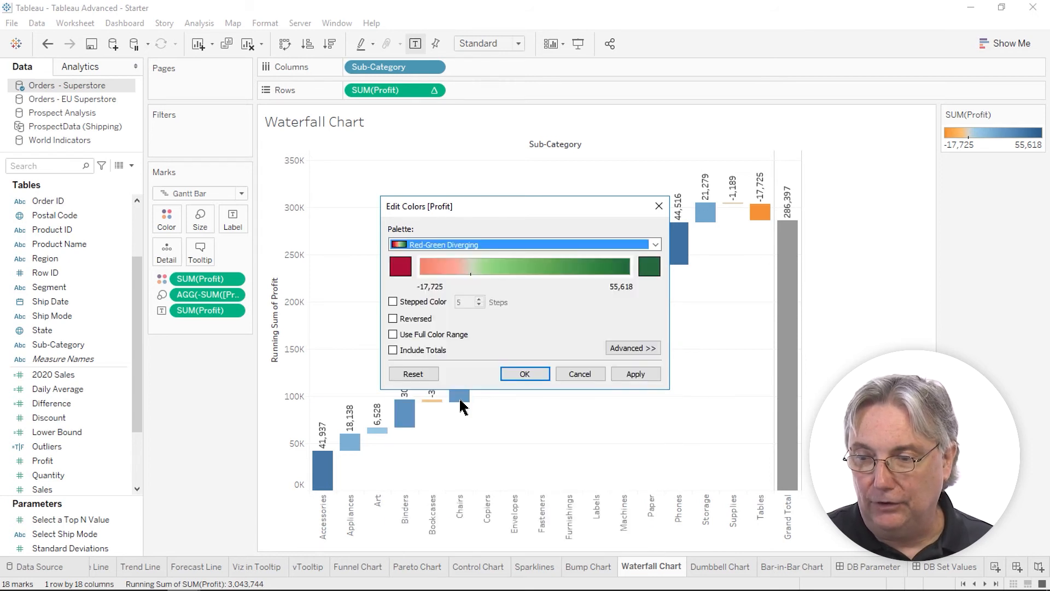
pyautogui.click(393, 303)
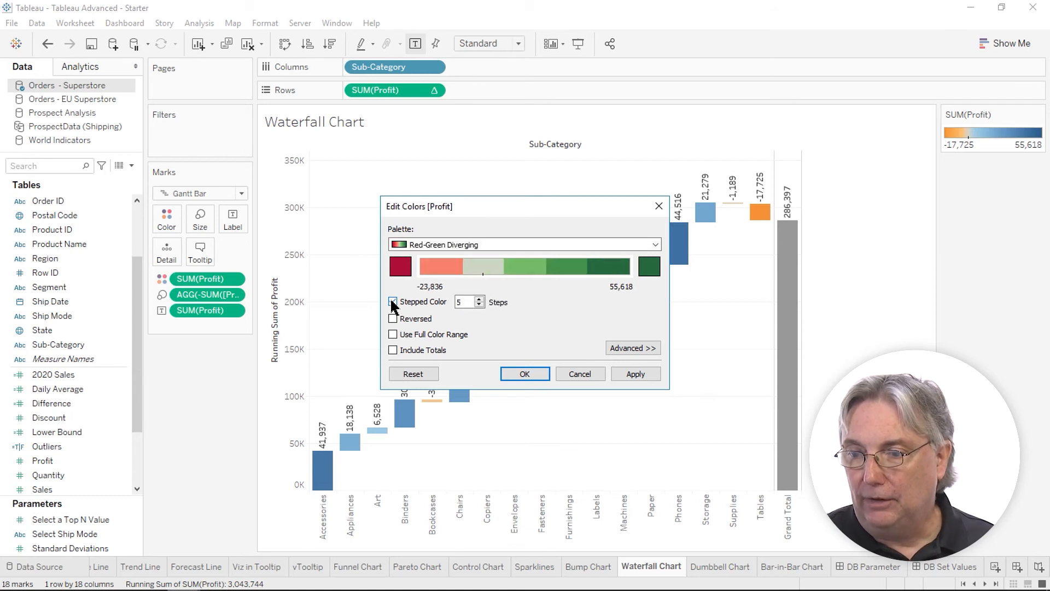
pyautogui.click(479, 305)
pyautogui.click(480, 304)
pyautogui.click(480, 305)
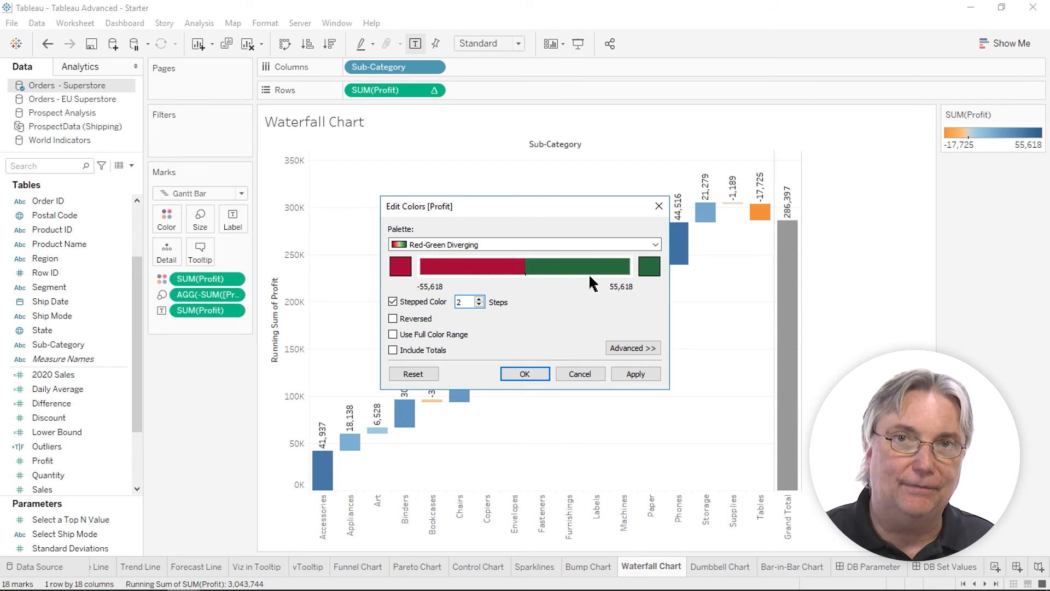
pyautogui.click(524, 375)
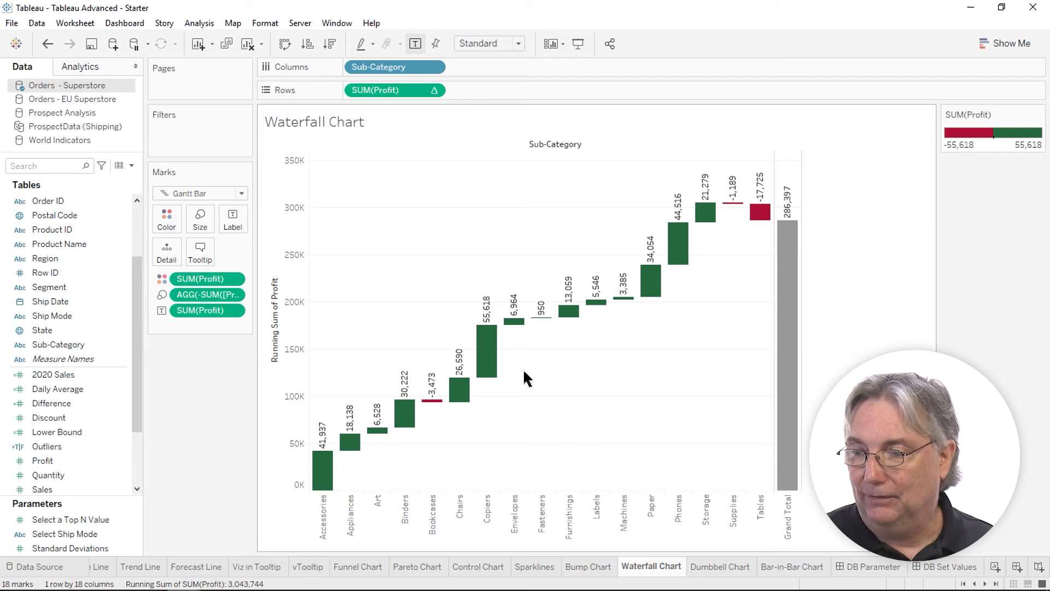
# Change the title of the Profit color legend to "Profit Analysis".
pyautogui.moveTo(432, 407)
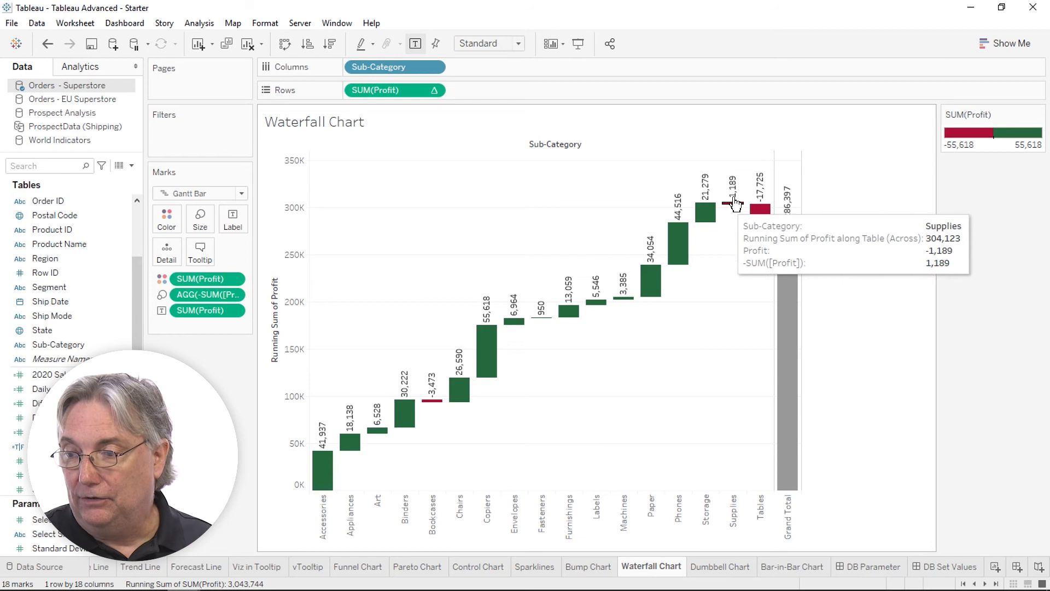
pyautogui.moveTo(782, 225)
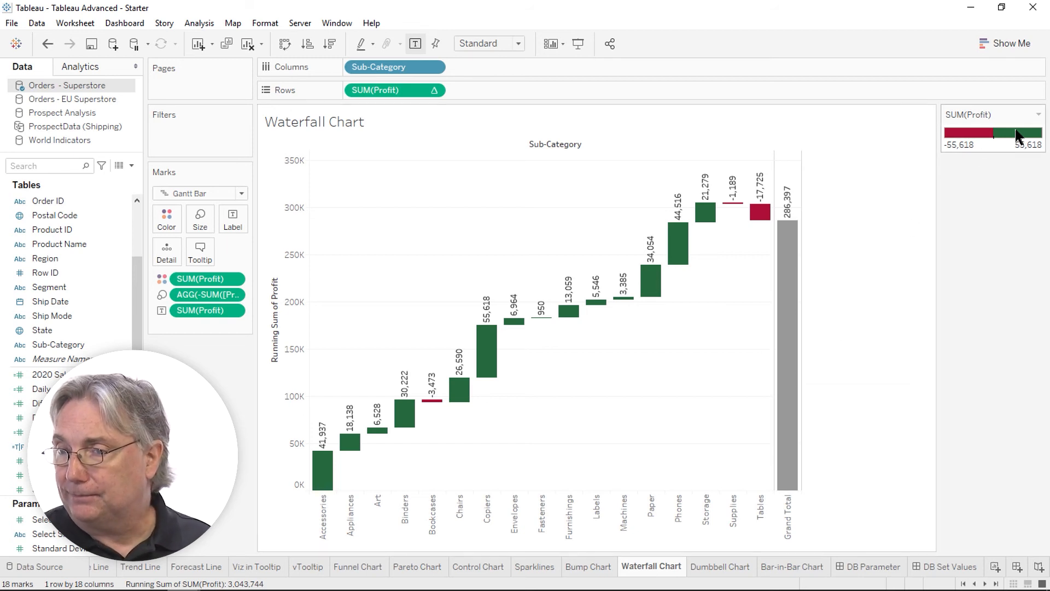
pyautogui.click(1038, 114)
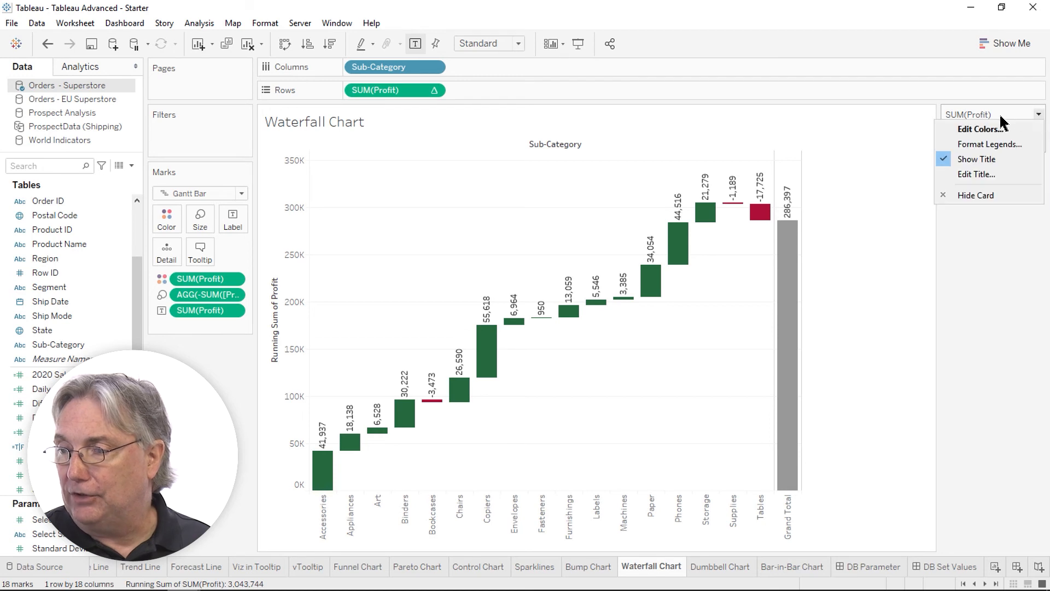
pyautogui.click(977, 174)
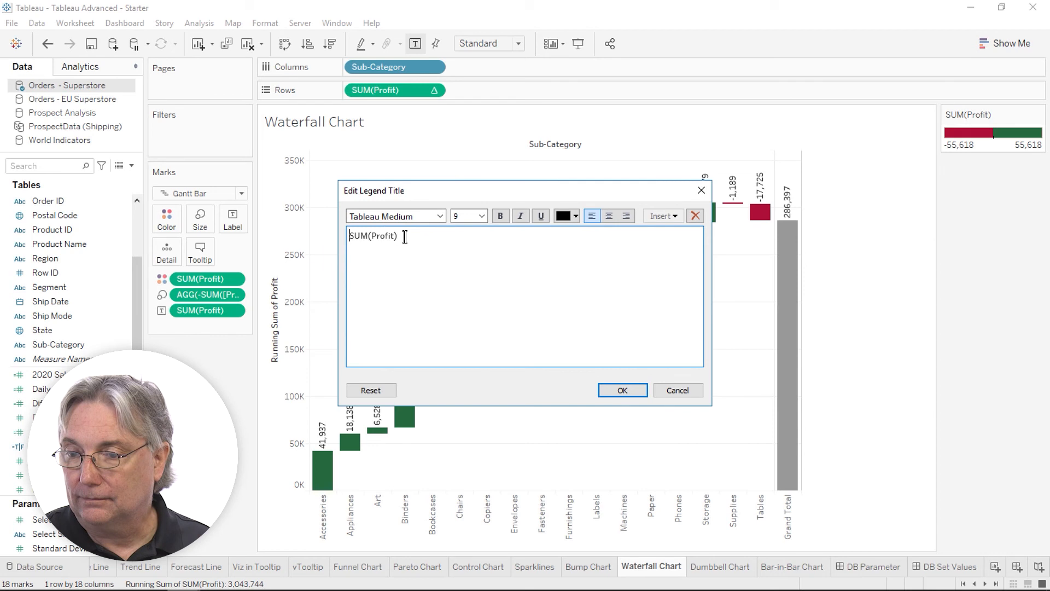
pyautogui.moveTo(405, 236); pyautogui.dragTo(344, 236)
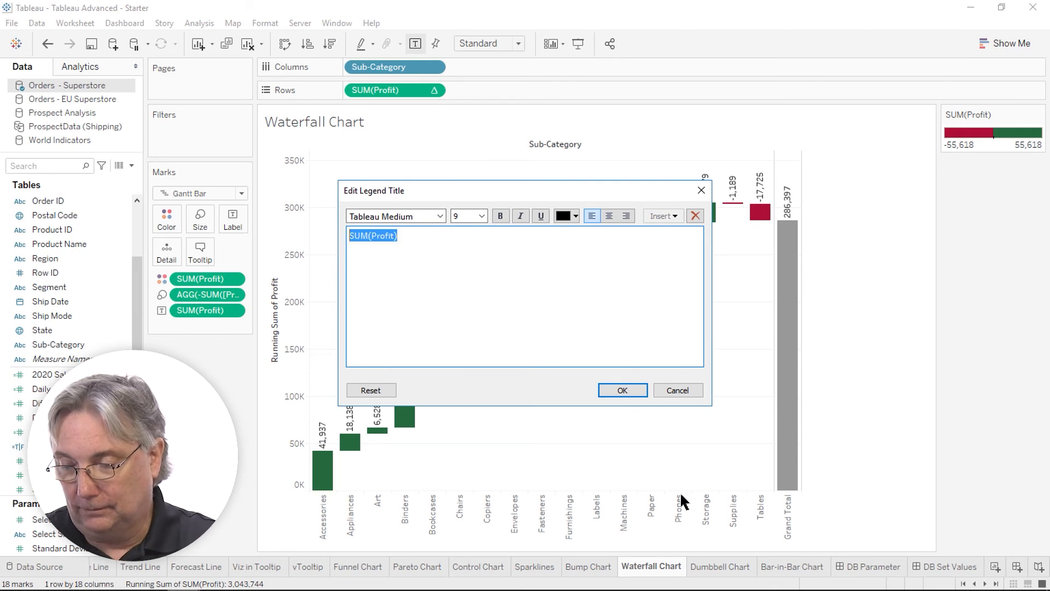
pyautogui.write('Profit')
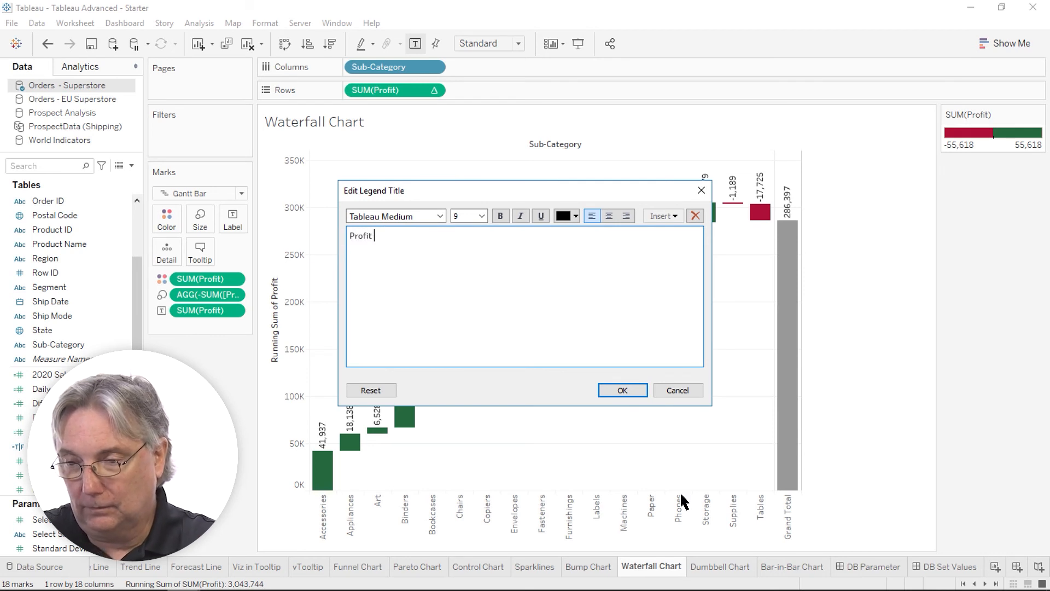
pyautogui.write(' Analysis')
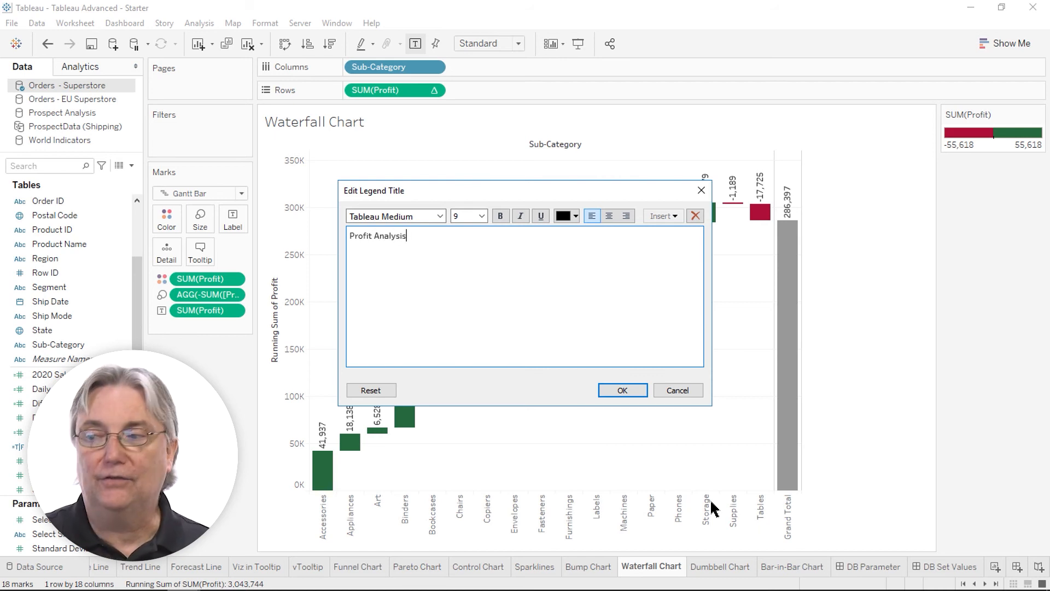
pyautogui.click(622, 390)
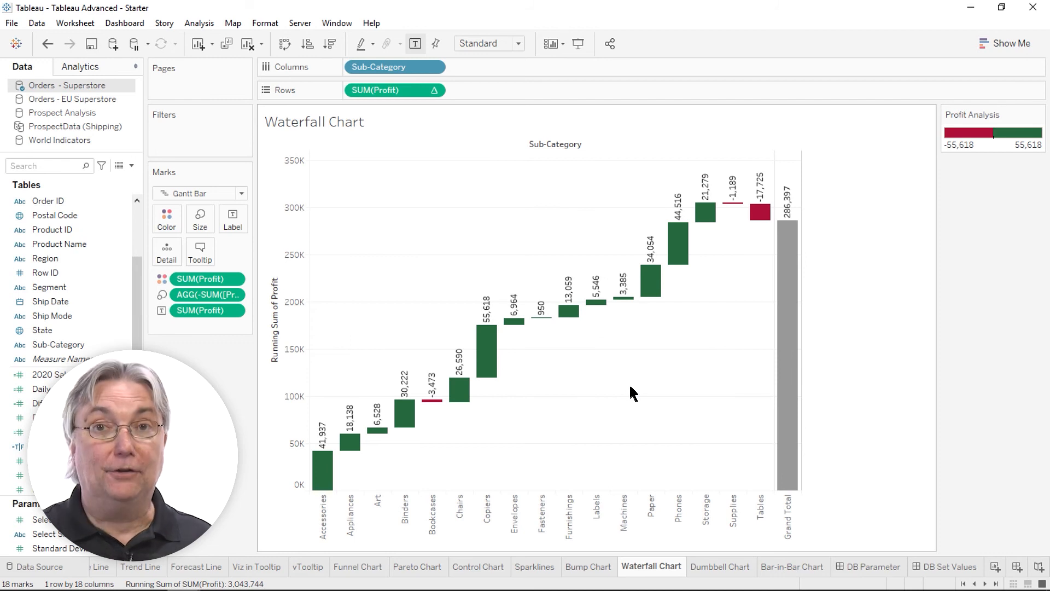
# Remove the -SUM([Profit]) line from the chart's tooltip and shorten the running sum label to "Running Sum of Profit:".
pyautogui.moveTo(649, 297)
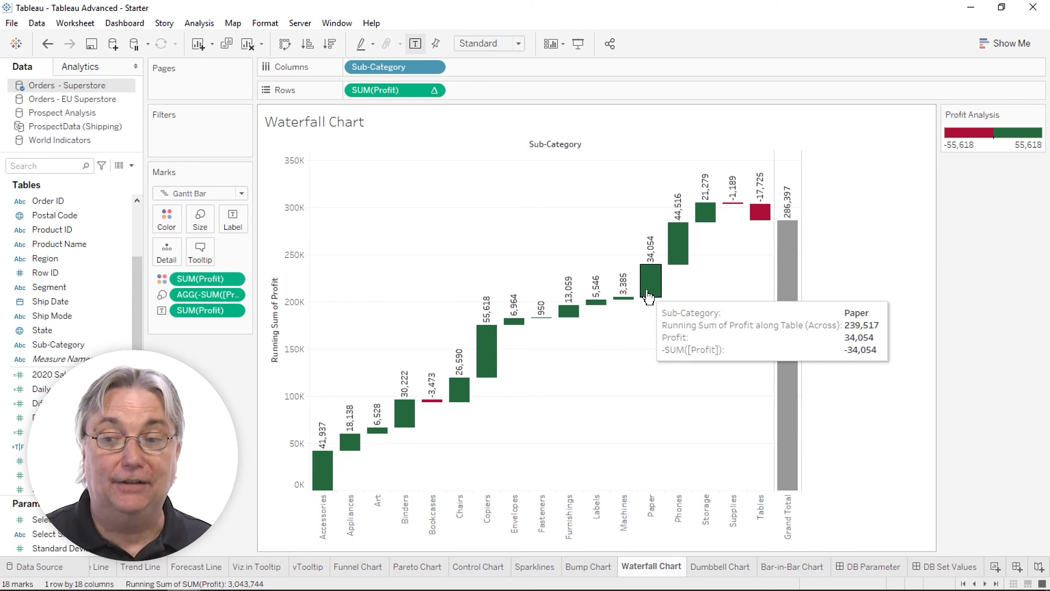
pyautogui.click(199, 255)
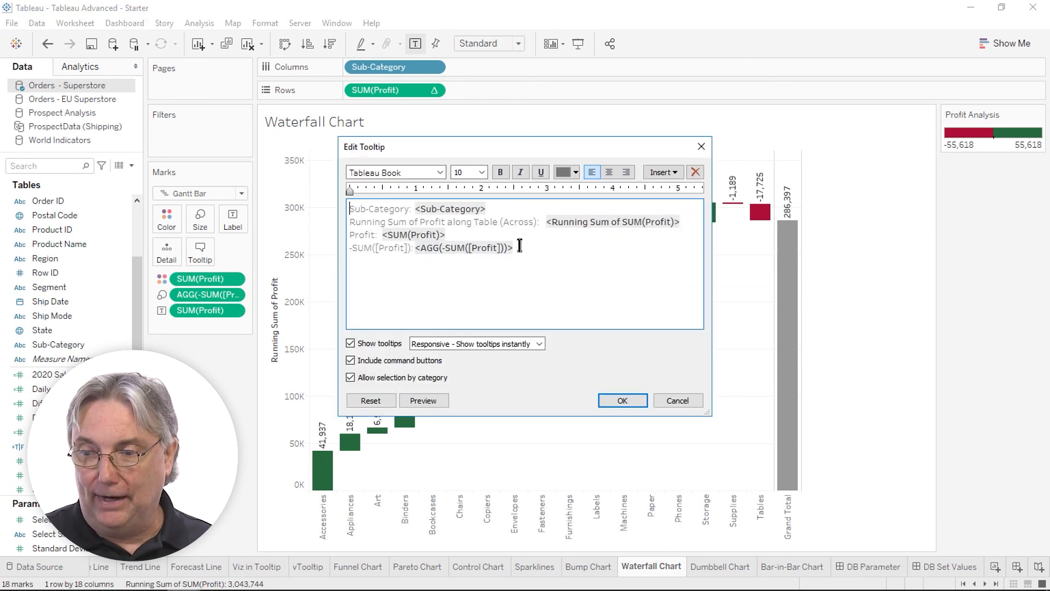
pyautogui.moveTo(517, 247); pyautogui.dragTo(337, 247)
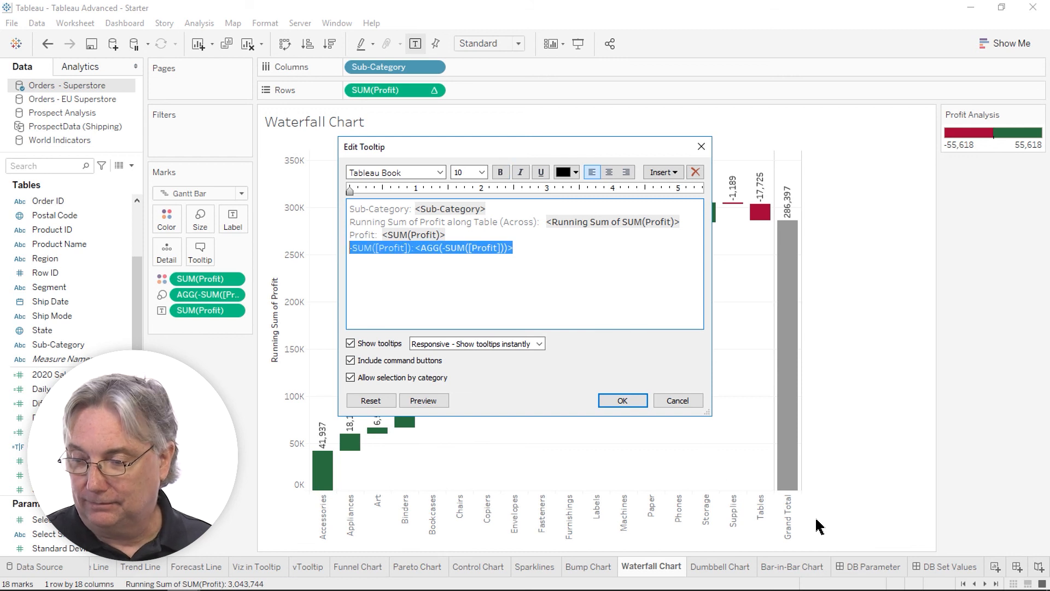
pyautogui.press('Delete')
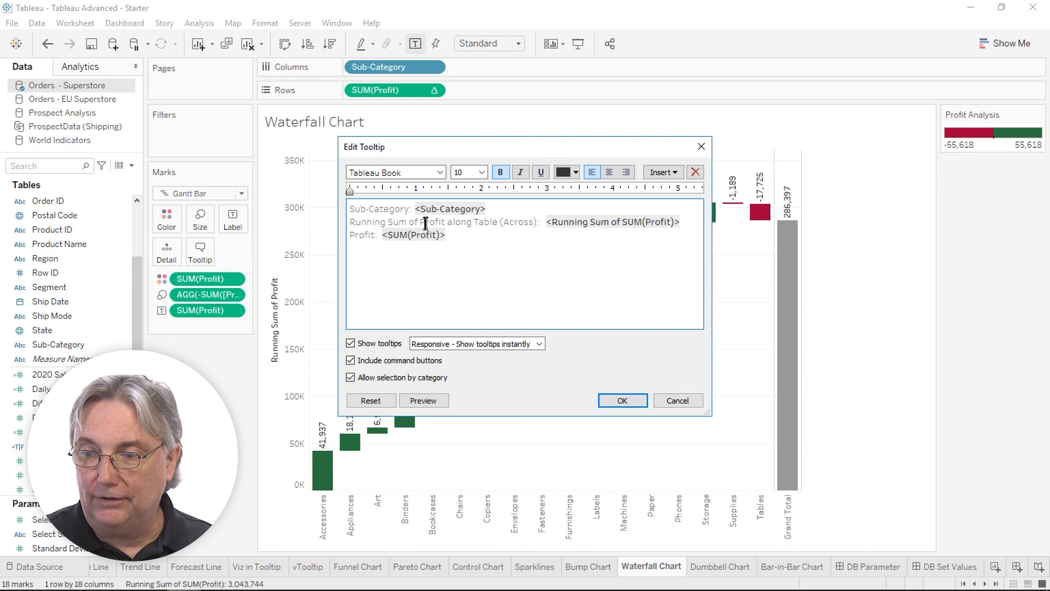
pyautogui.moveTo(445, 221); pyautogui.dragTo(540, 223)
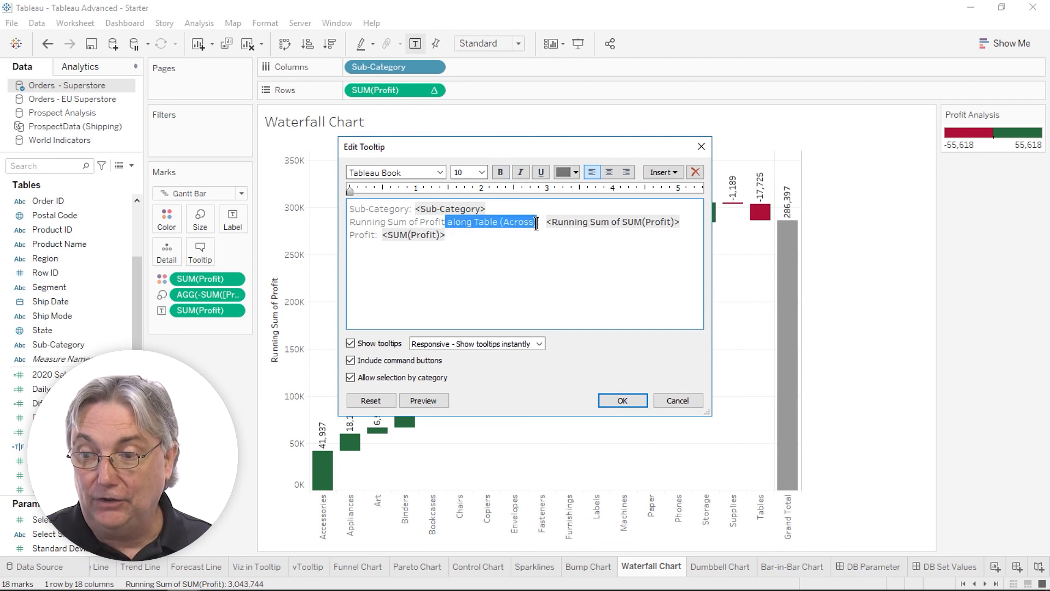
pyautogui.press('Delete')
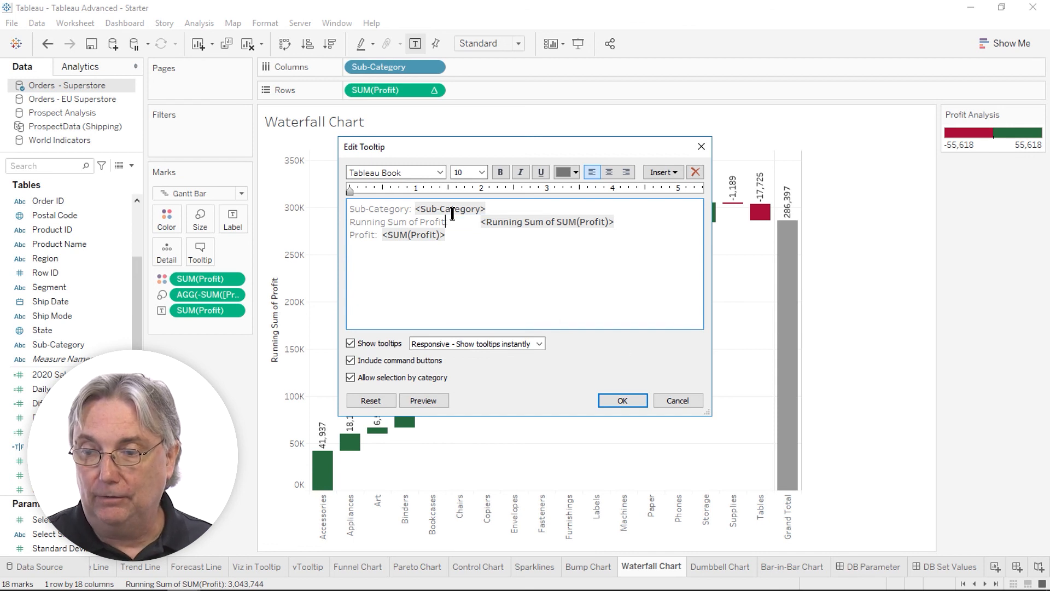
pyautogui.click(458, 239)
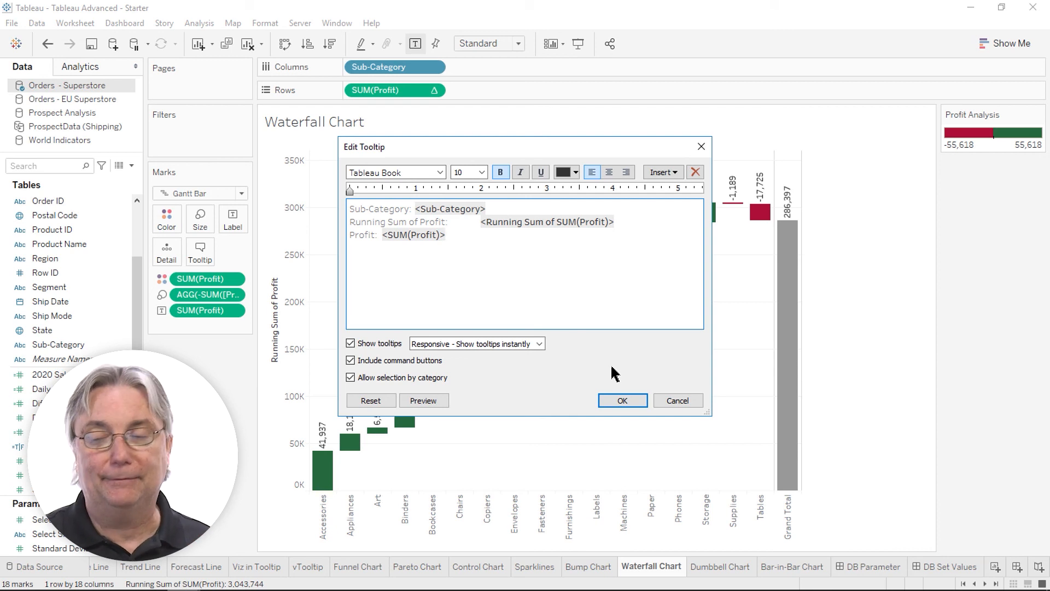
pyautogui.click(622, 402)
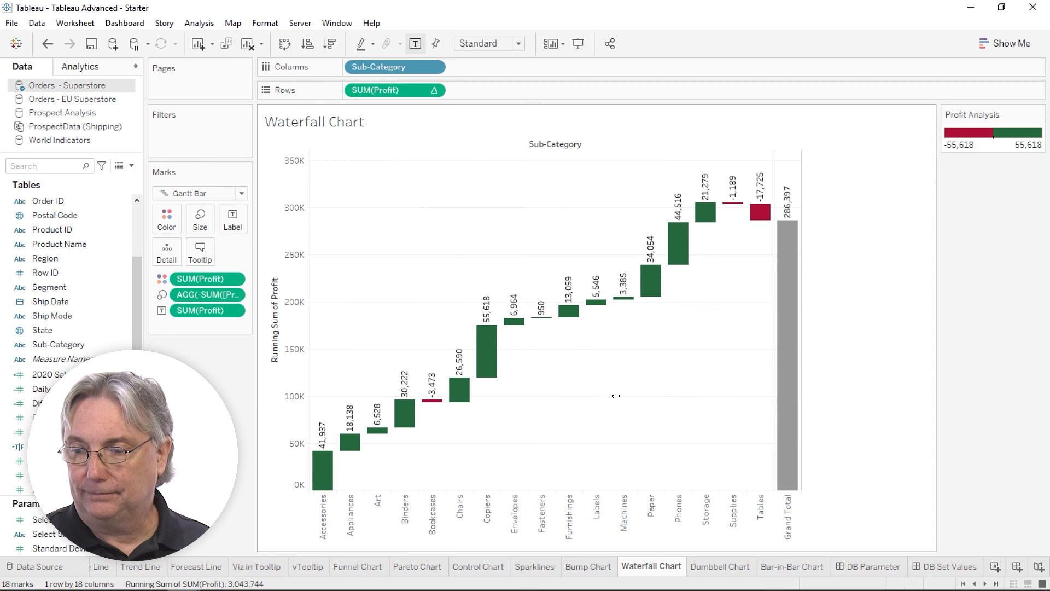
# Set the waterfall chart's view to Fit Width.
pyautogui.moveTo(570, 318)
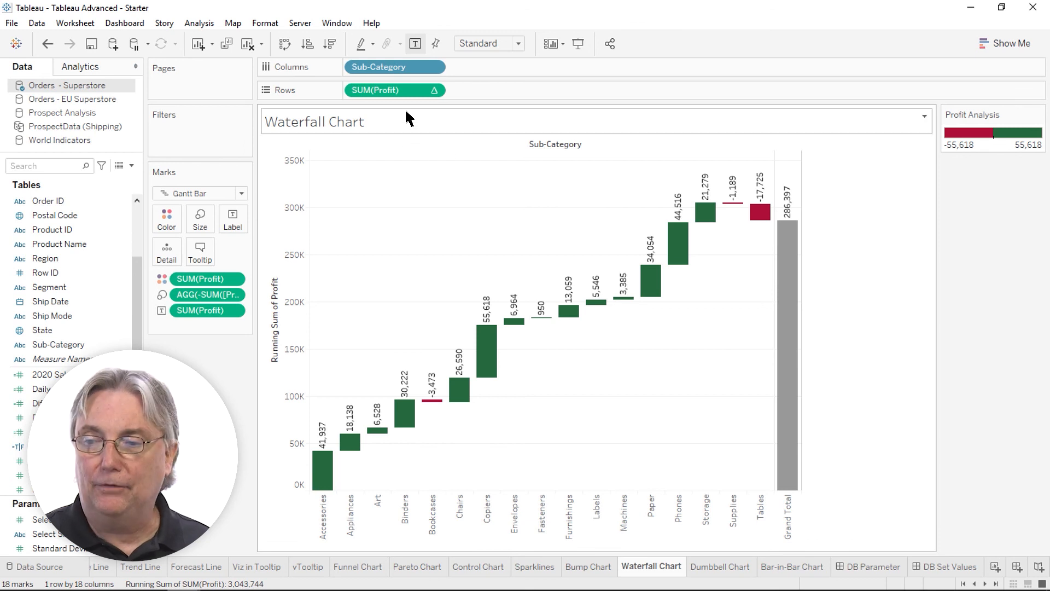
pyautogui.click(518, 44)
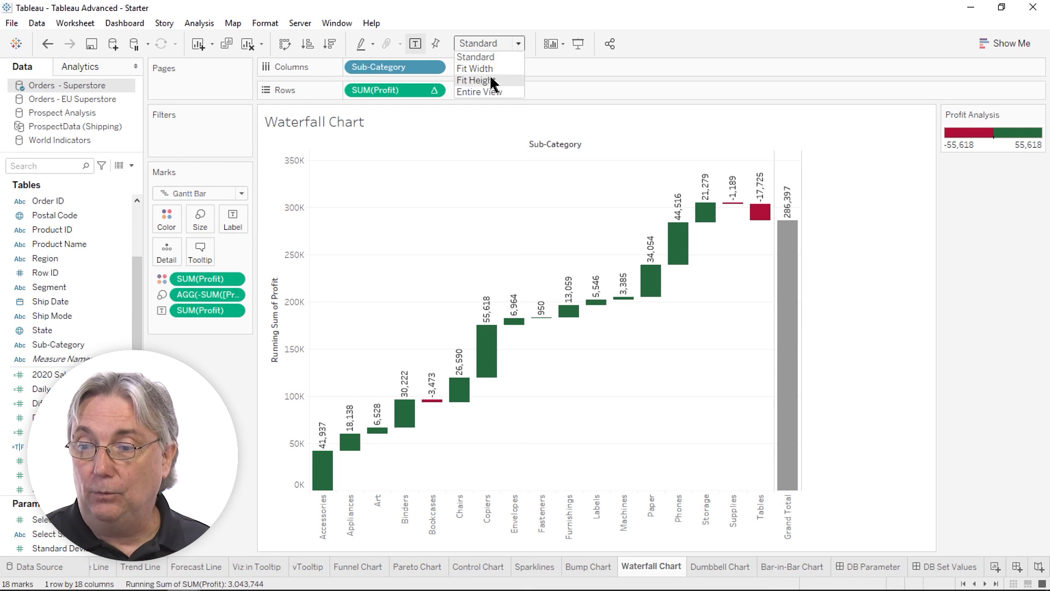
pyautogui.click(475, 69)
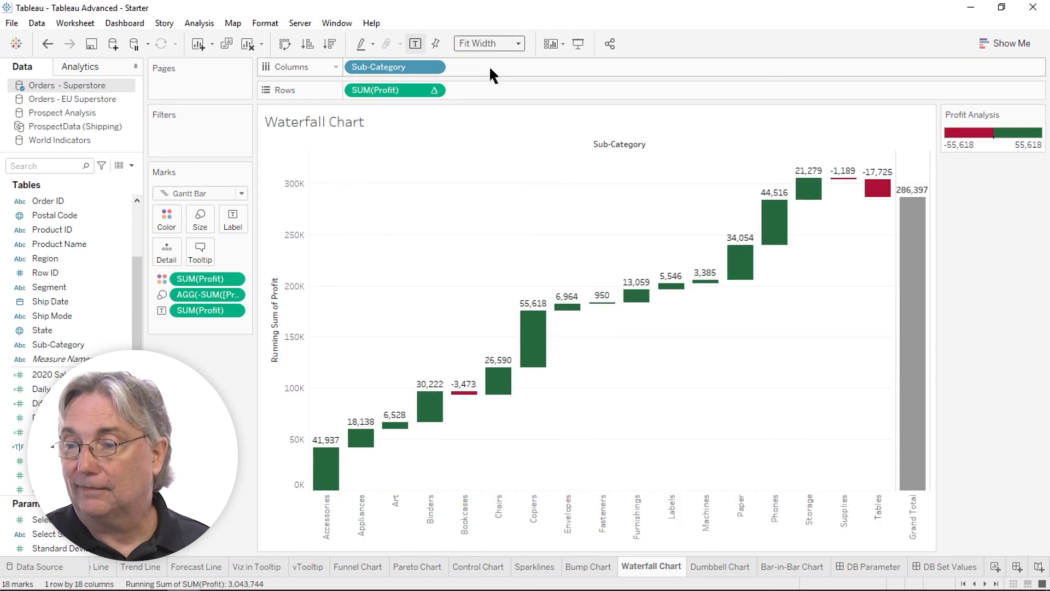